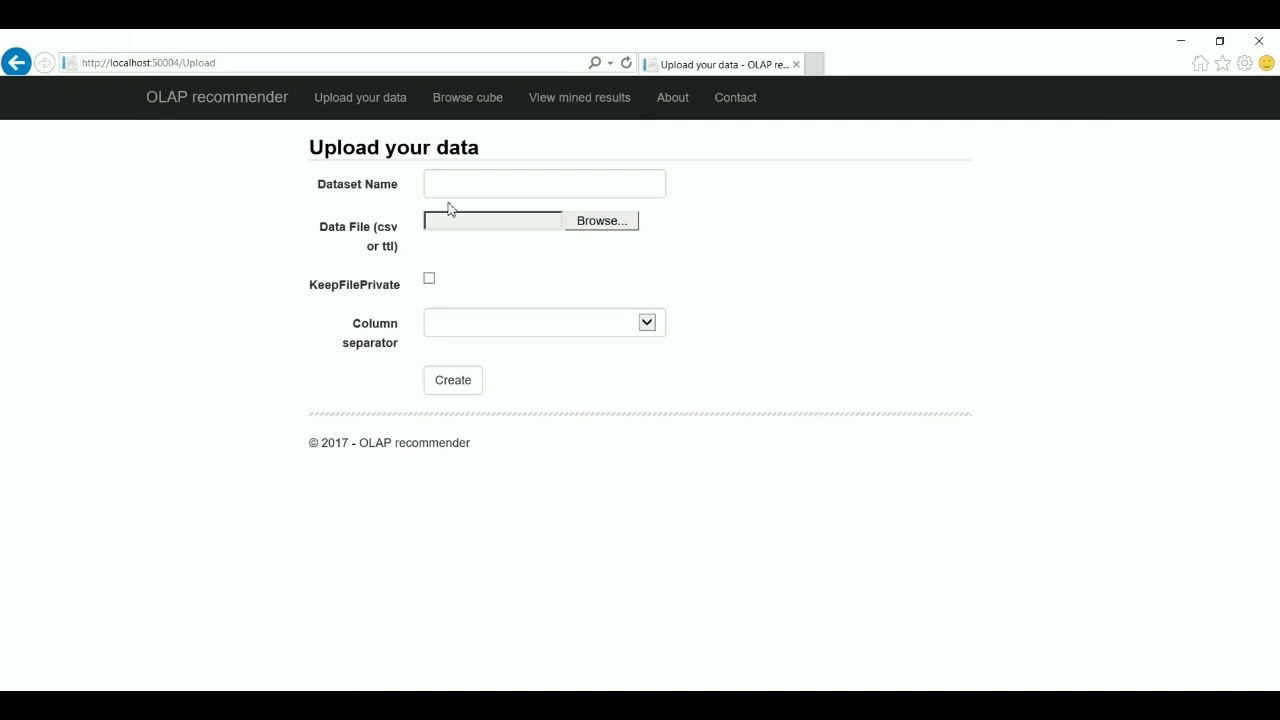
- Create a dataset named ESIF from the data file esiffull2.ttl
left_click(452, 185)
type("ESF")
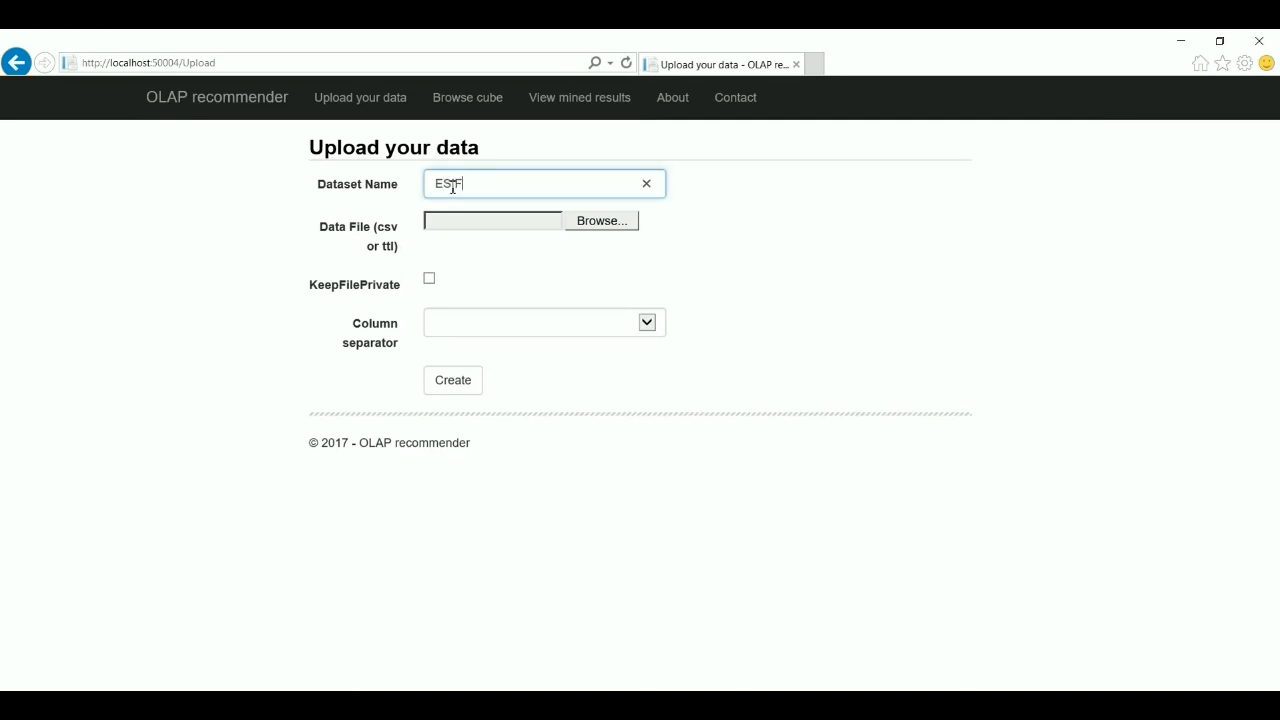
left_click(452, 185)
type("I")
left_click(591, 220)
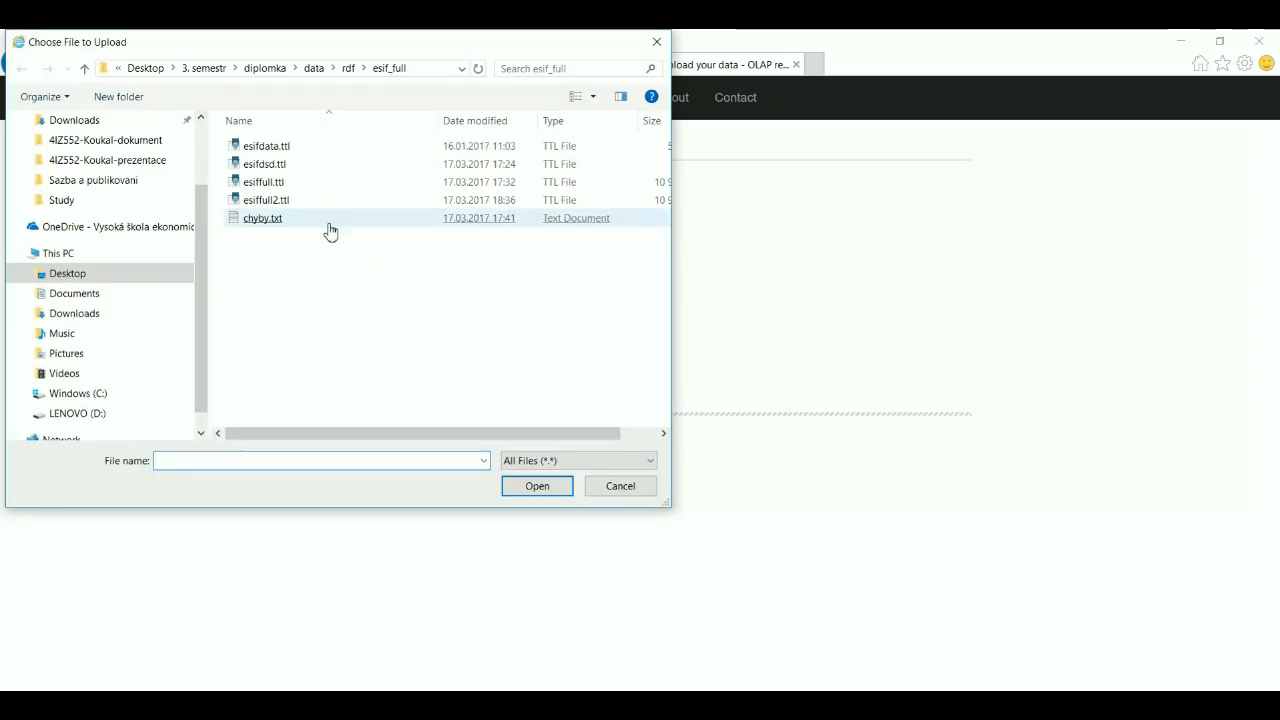
double_click(280, 200)
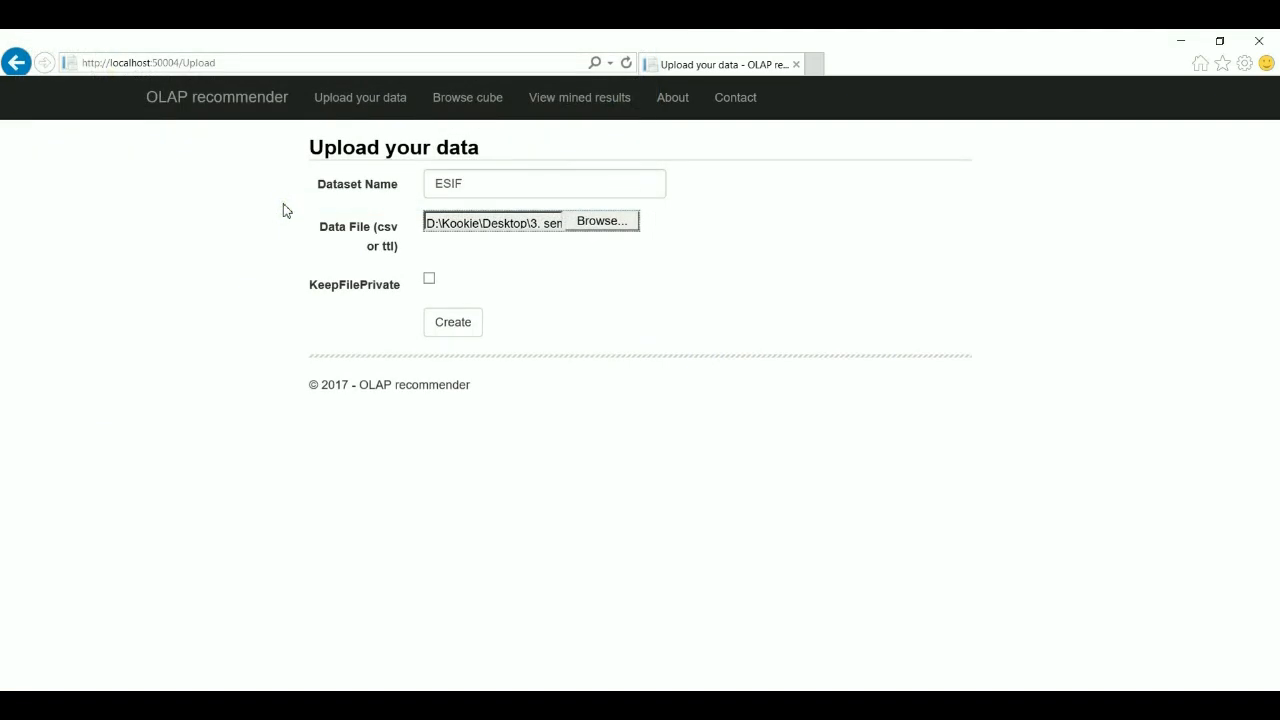
left_click(449, 326)
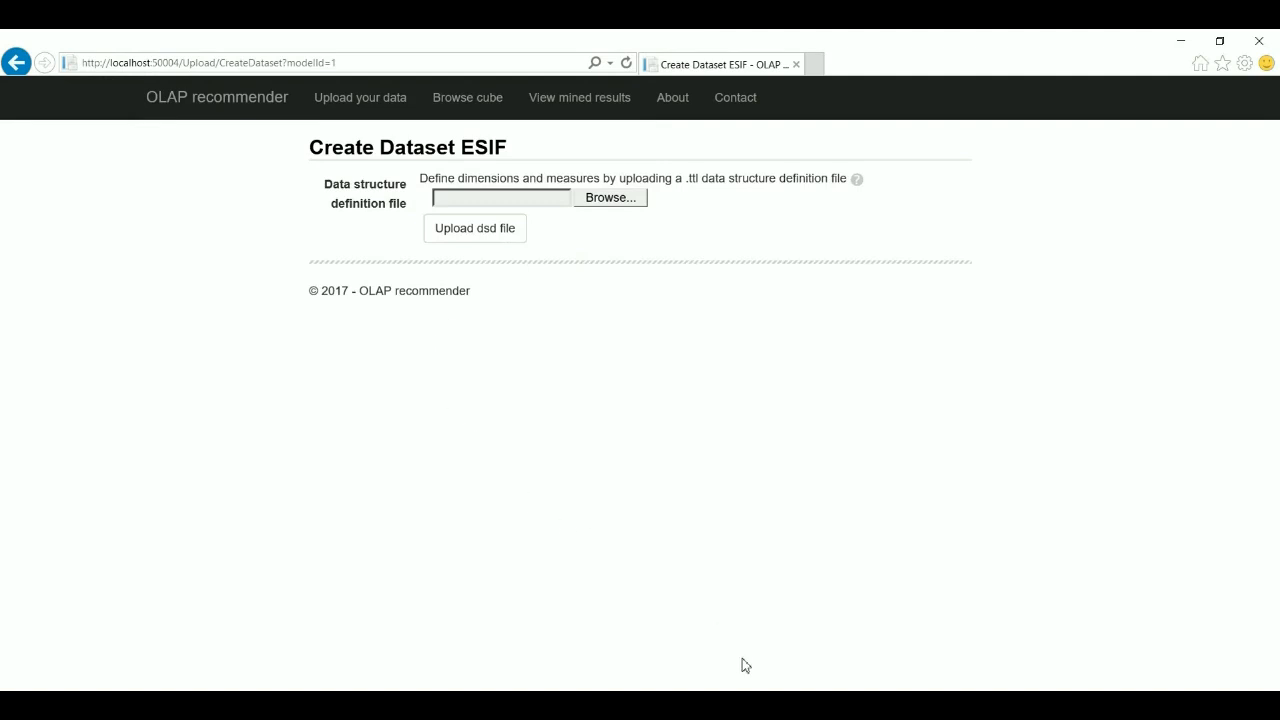
left_click(785, 702)
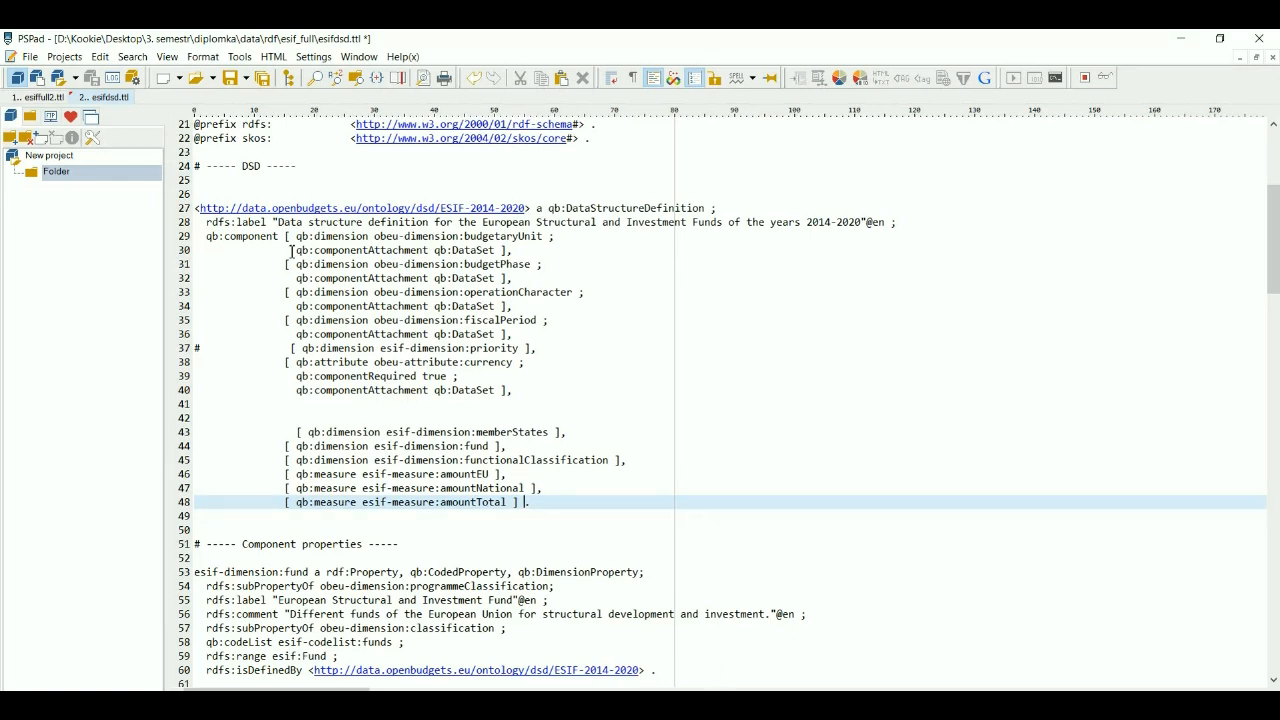
left_click_drag(285, 236, 522, 392)
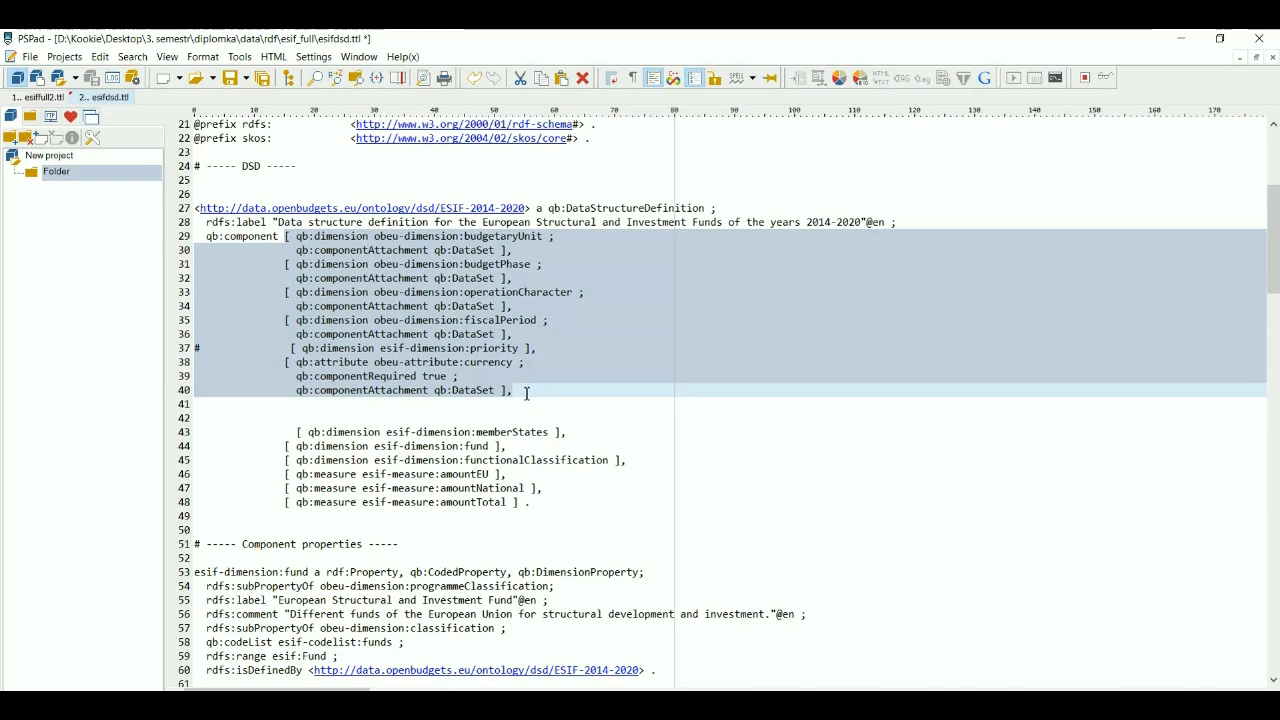
left_click(293, 431)
left_click_drag(293, 431, 549, 505)
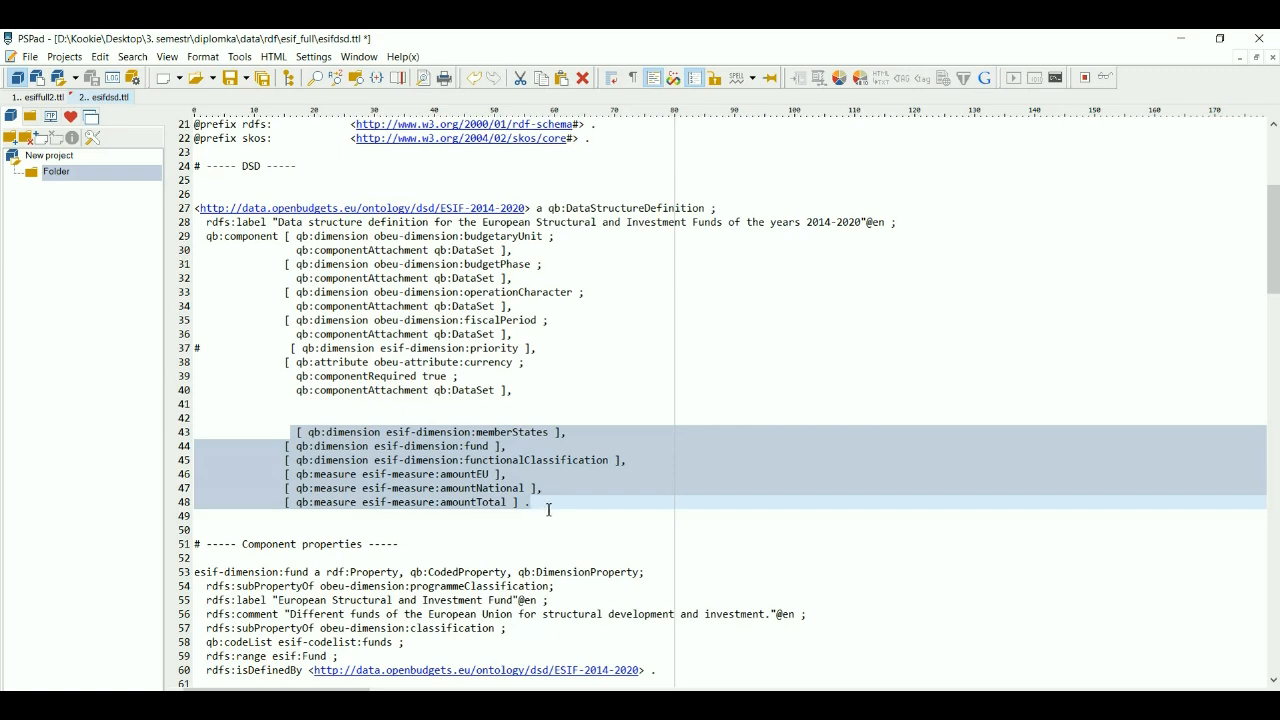
left_click(548, 506)
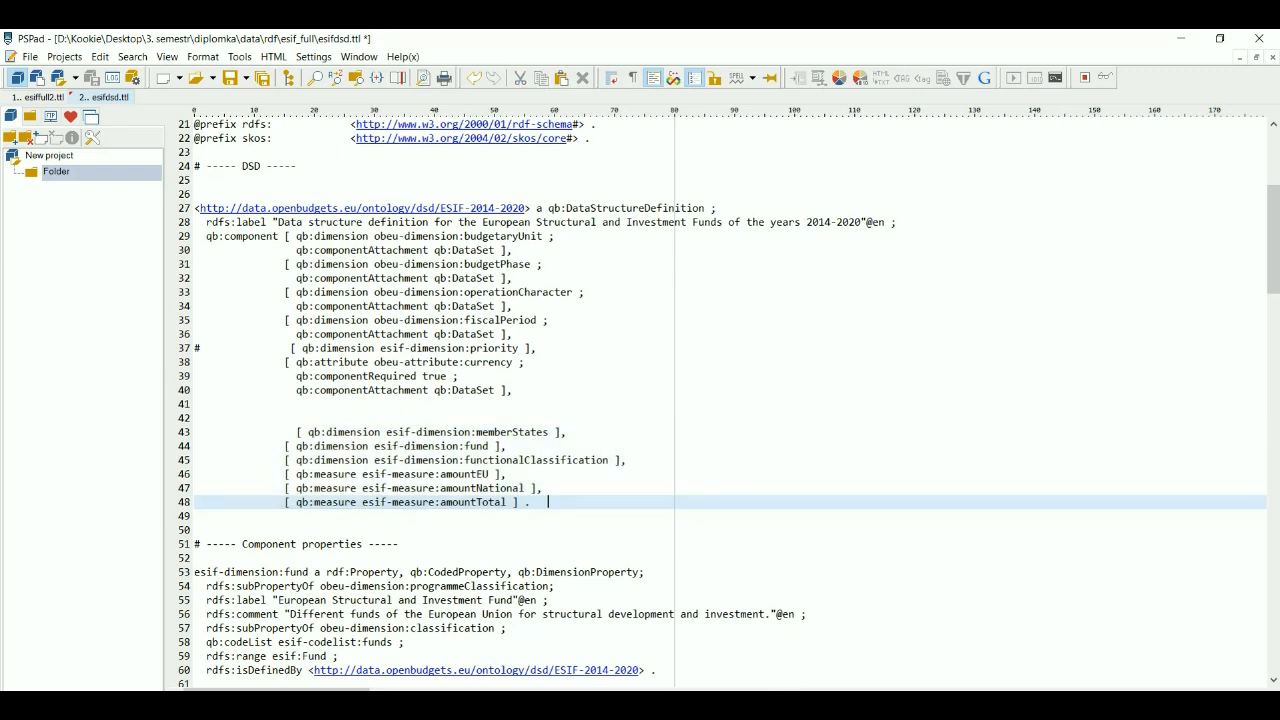
key("alt+Tab")
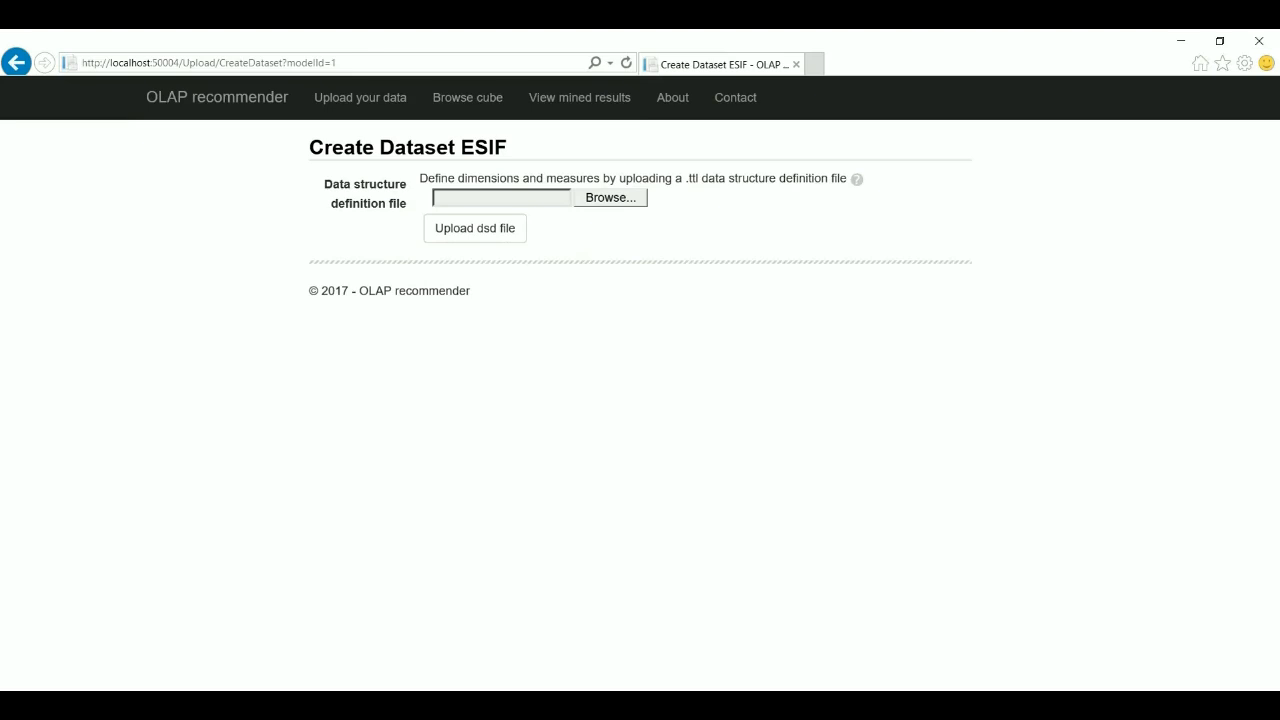
- Upload esifdsd.ttl as ESIF's structure definition, then open the ESIF dataset for browsing
left_click(620, 200)
double_click(276, 166)
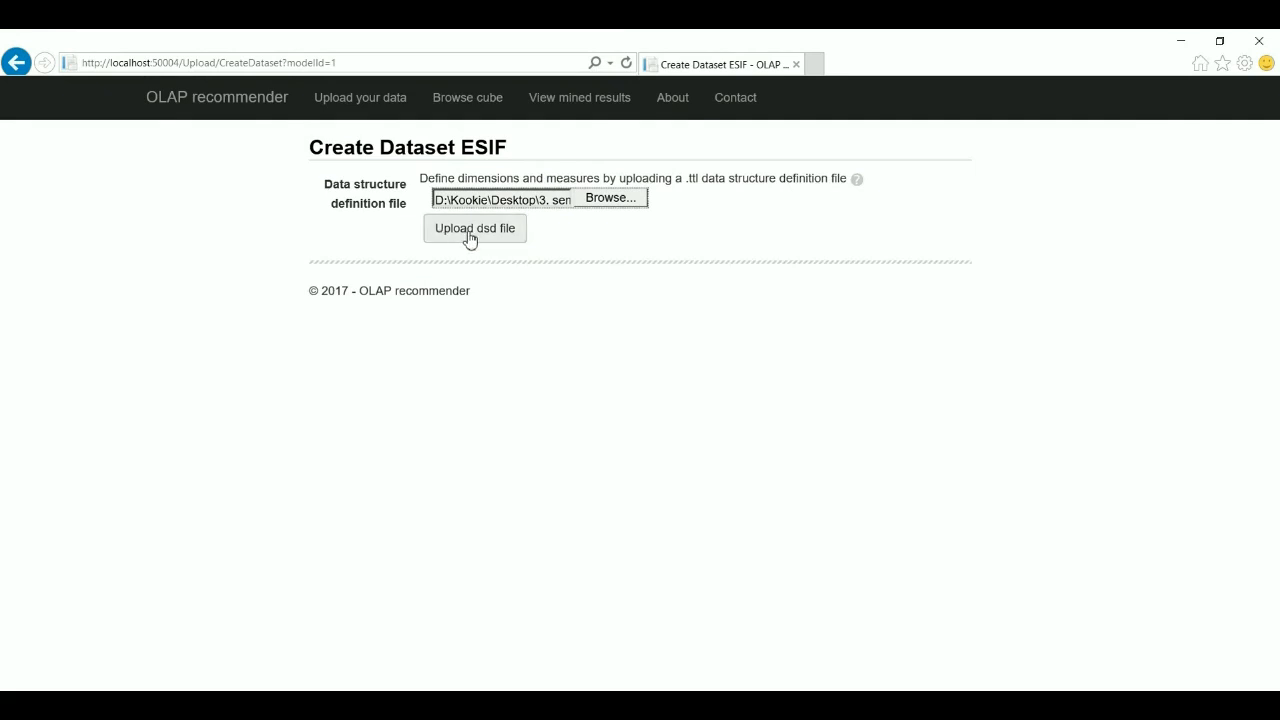
left_click(470, 239)
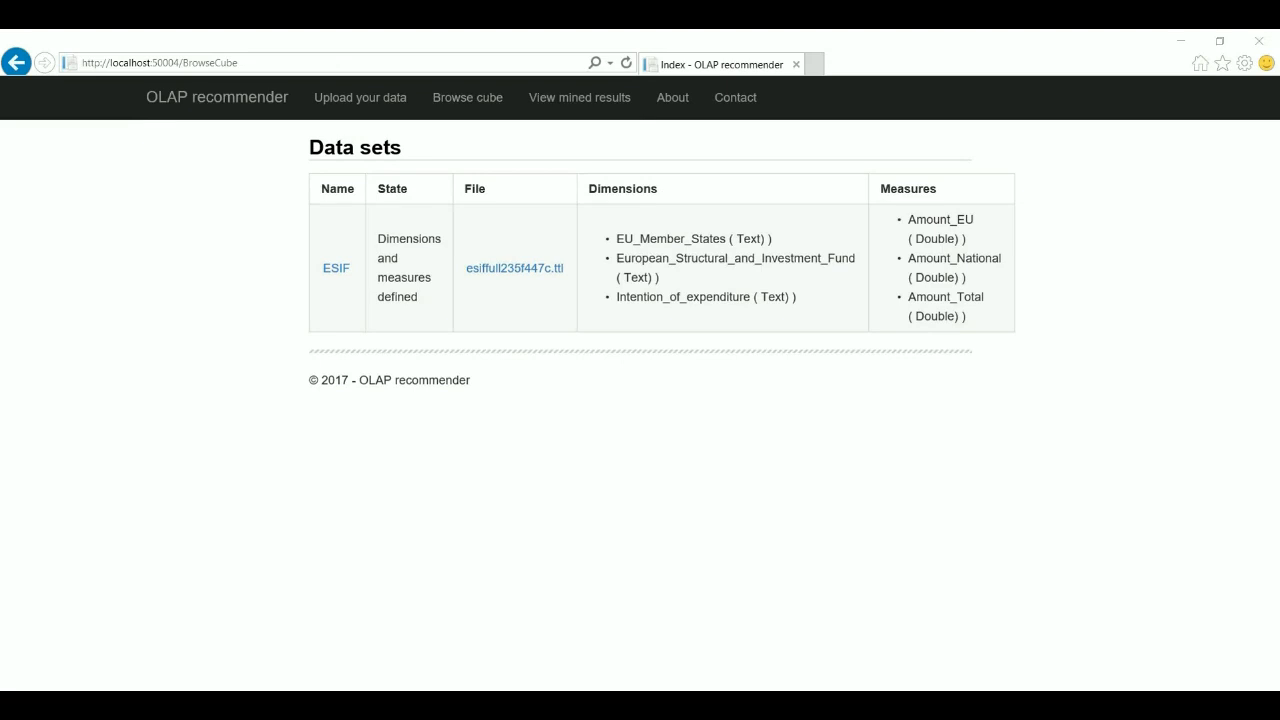
left_click(341, 272)
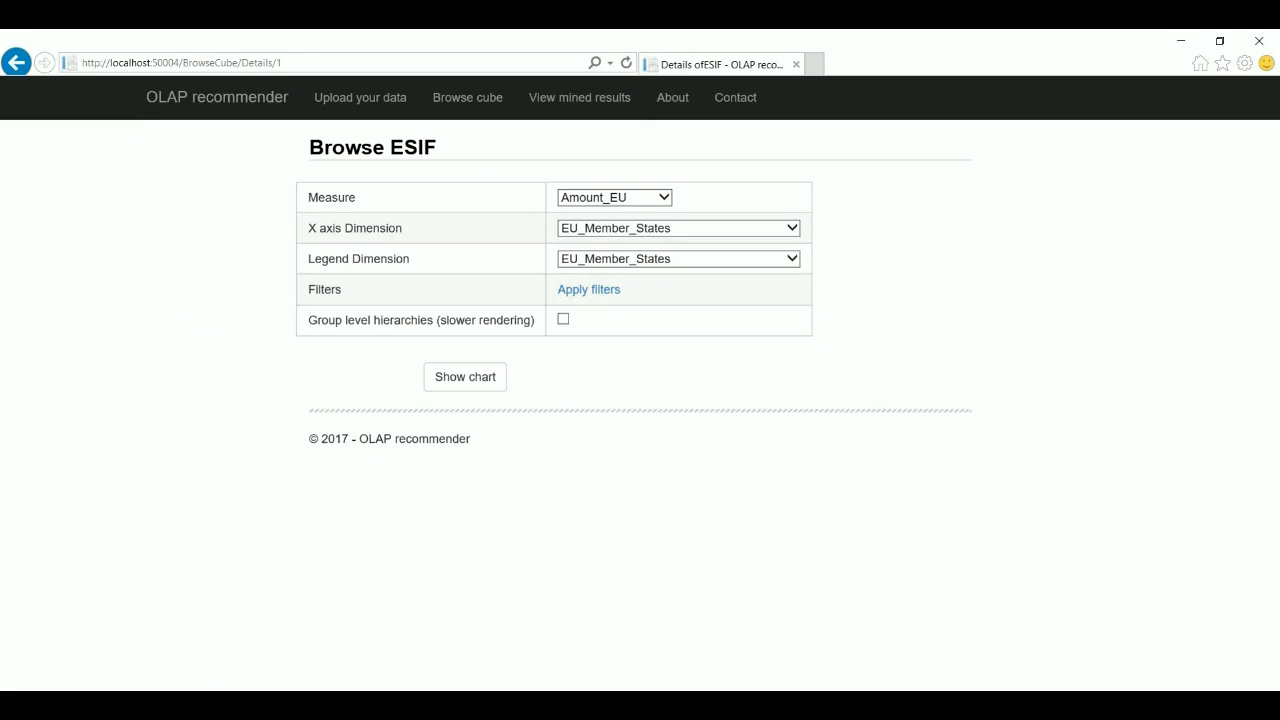
- Set the measure to Amount_Total and the legend to European_Structural_and_Investment_Fund
left_click(614, 204)
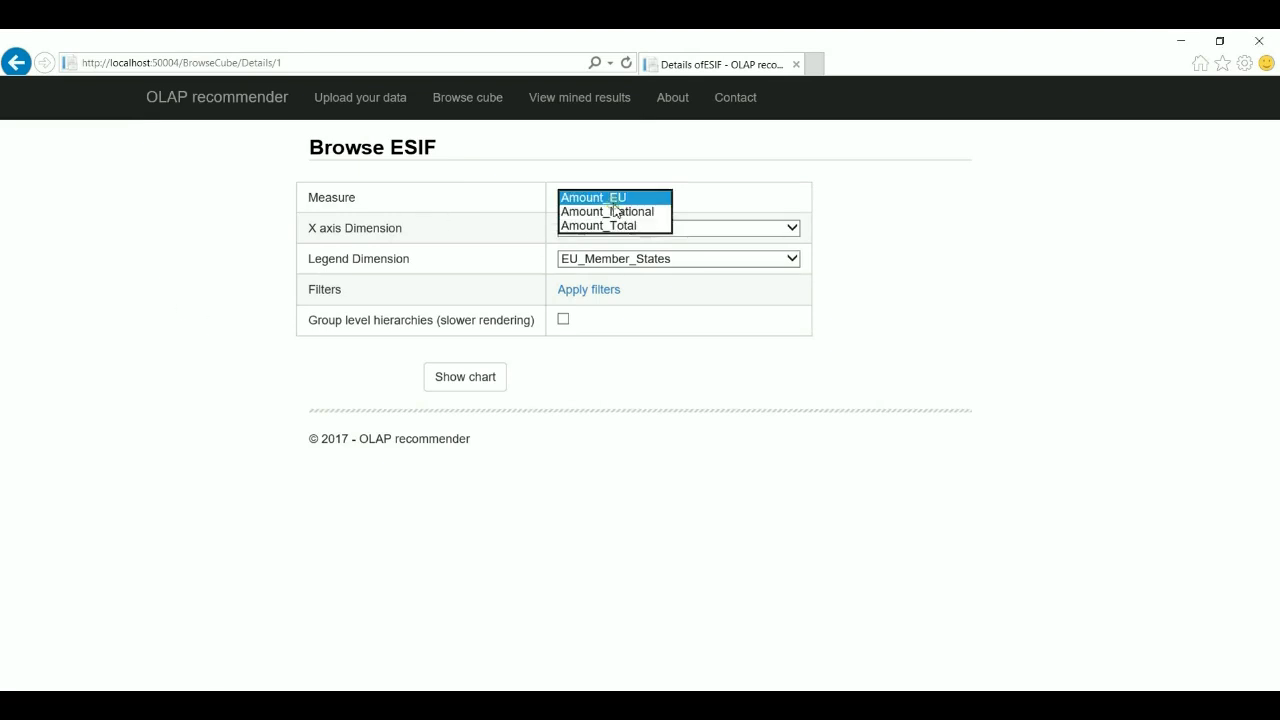
left_click(615, 225)
left_click(631, 260)
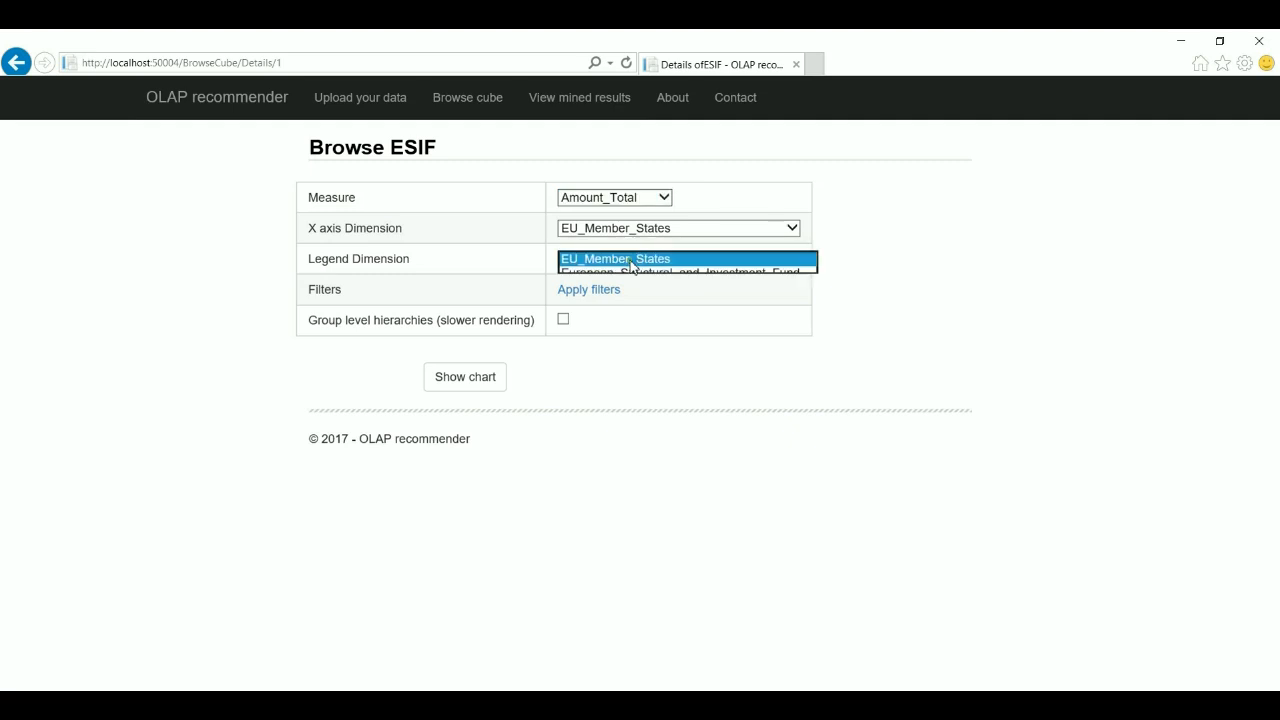
left_click(632, 272)
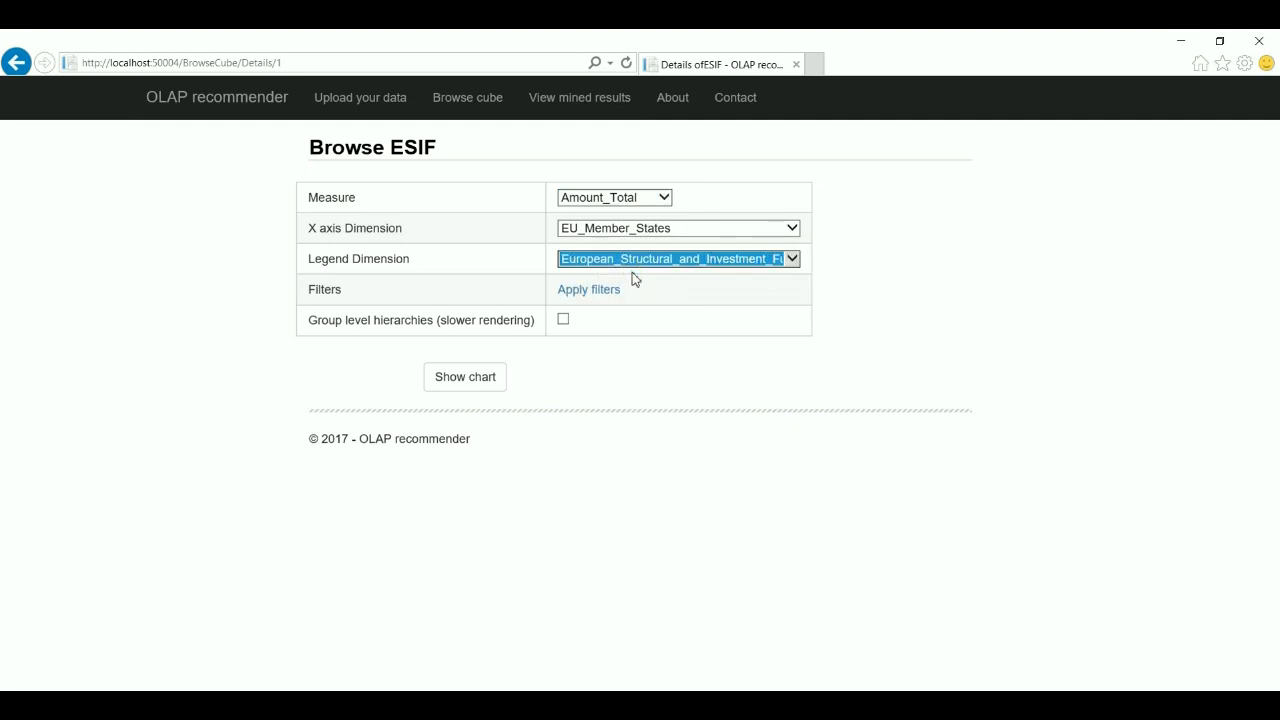
- Filter the funds to only erdf and eafrd and draw the chart
left_click(609, 292)
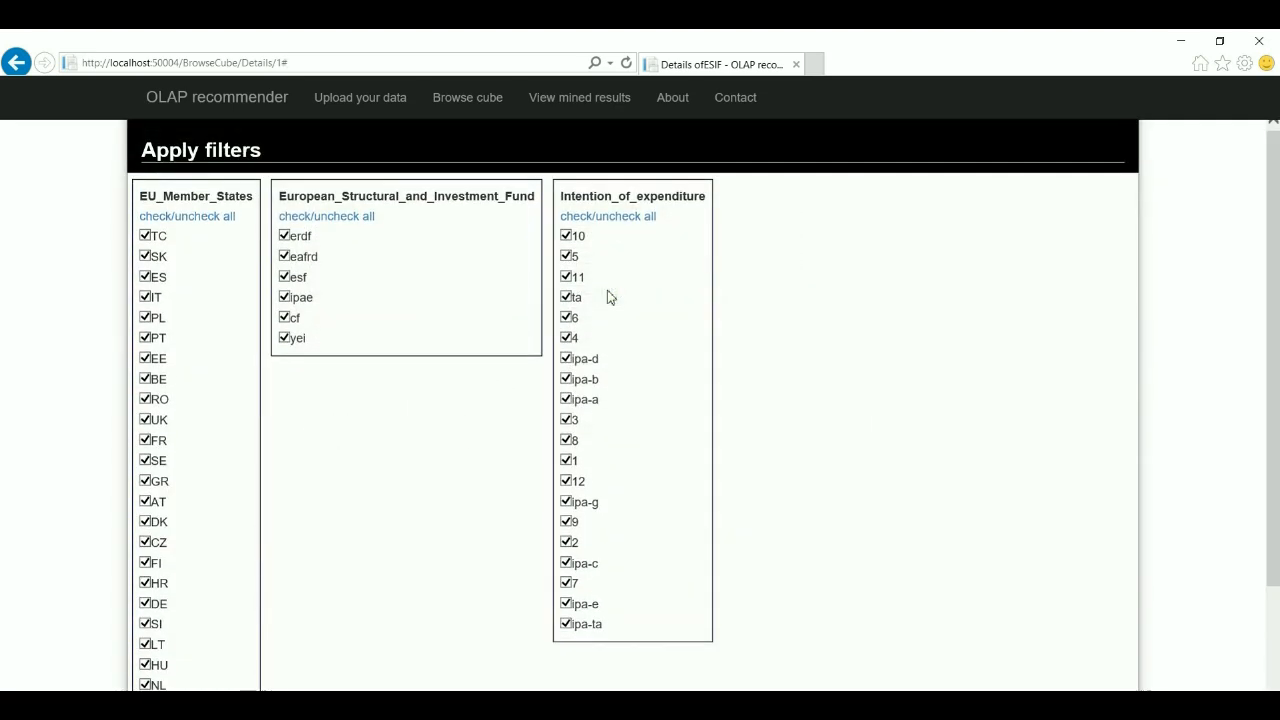
left_click(365, 220)
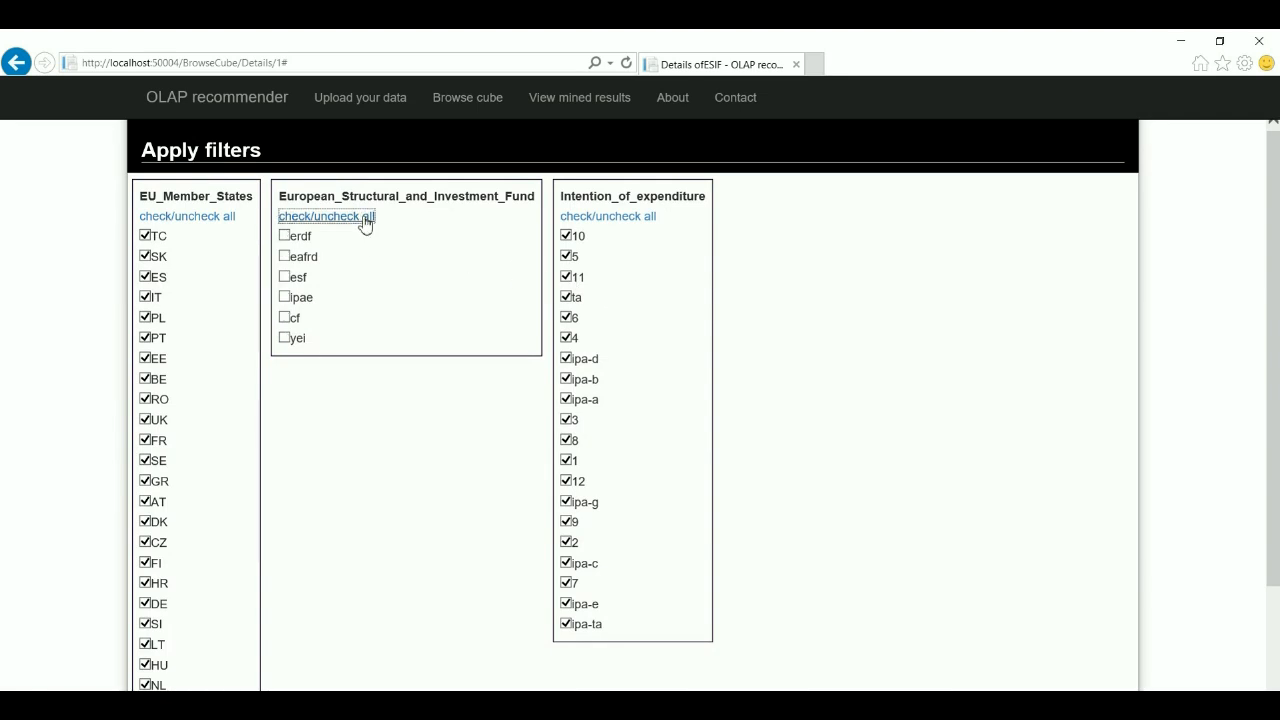
left_click(285, 237)
left_click(285, 257)
scroll(493, 386, "down", 2)
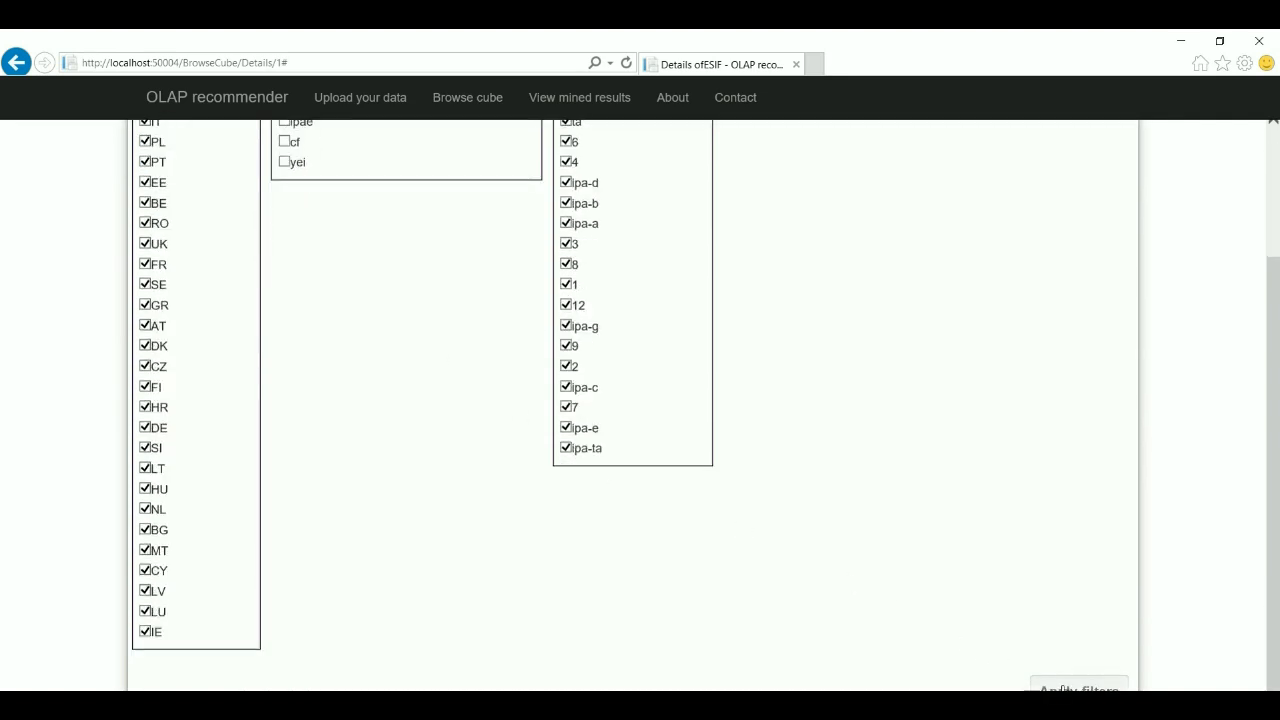
left_click(1062, 688)
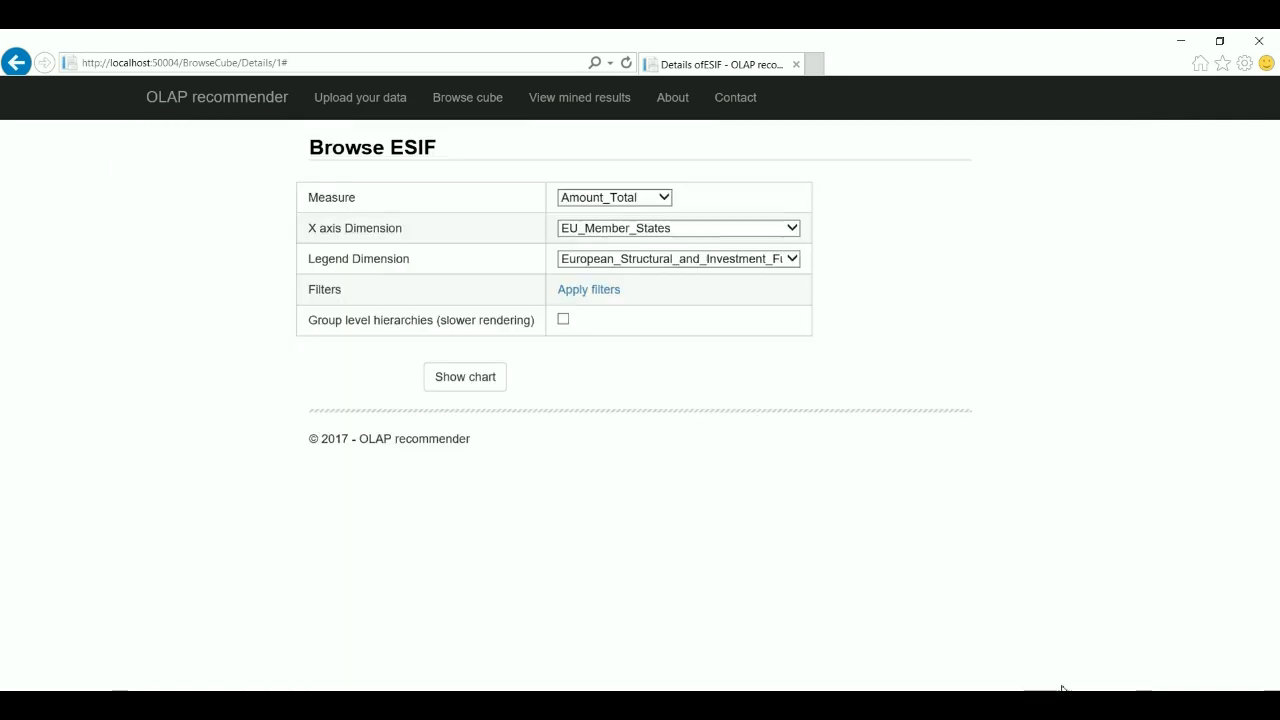
left_click(509, 378)
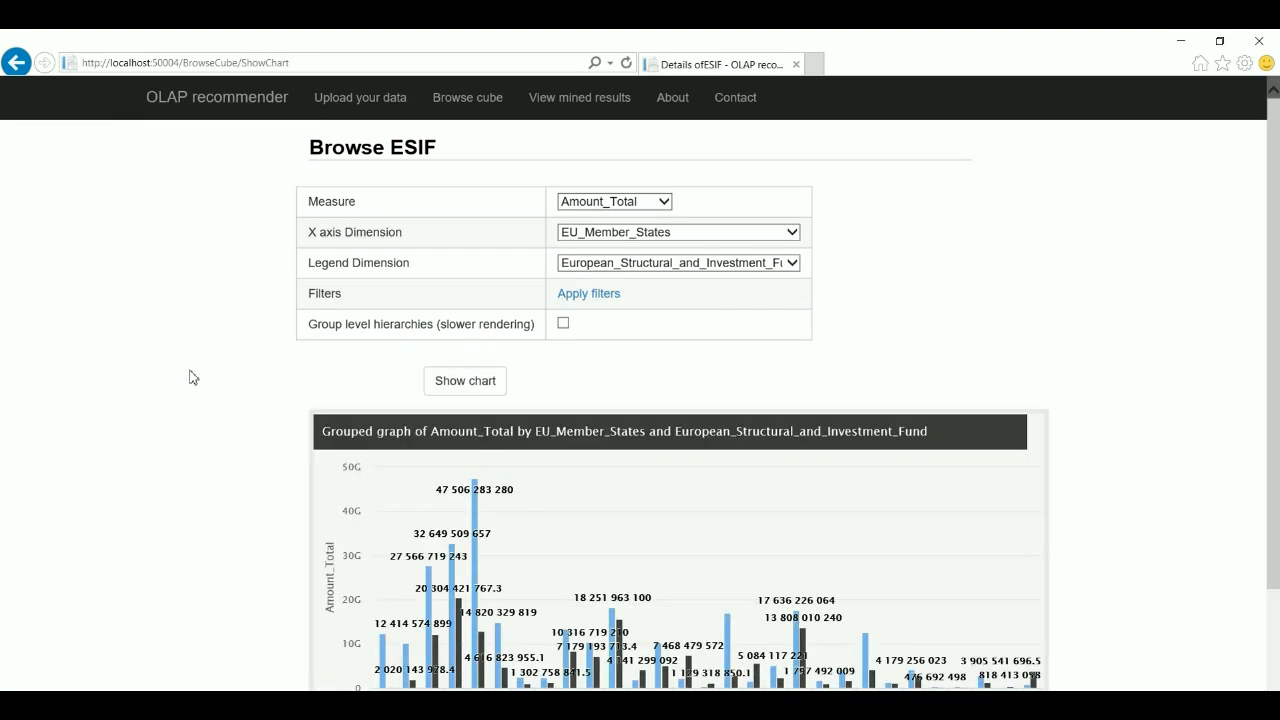
- Toggle the fund series so only eafrd bars show, then go to the mined results overview
scroll(192, 372, "down", 3)
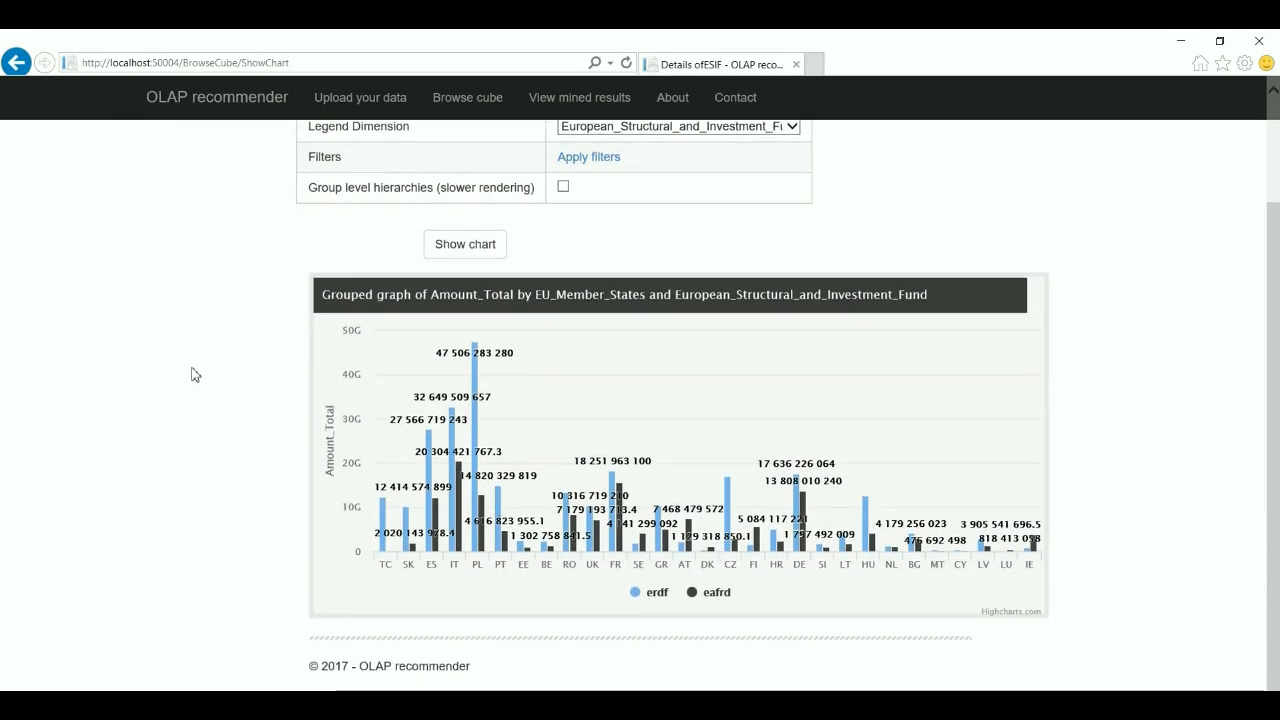
left_click(716, 593)
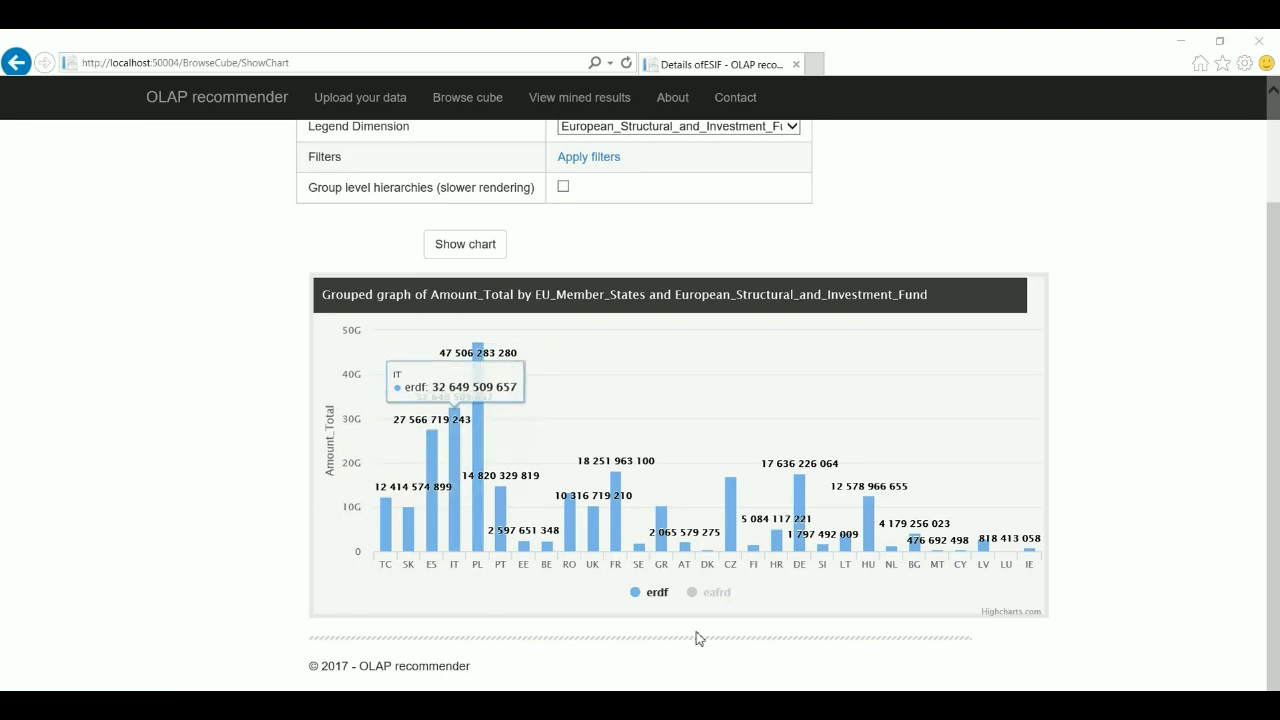
left_click(724, 595)
left_click(650, 595)
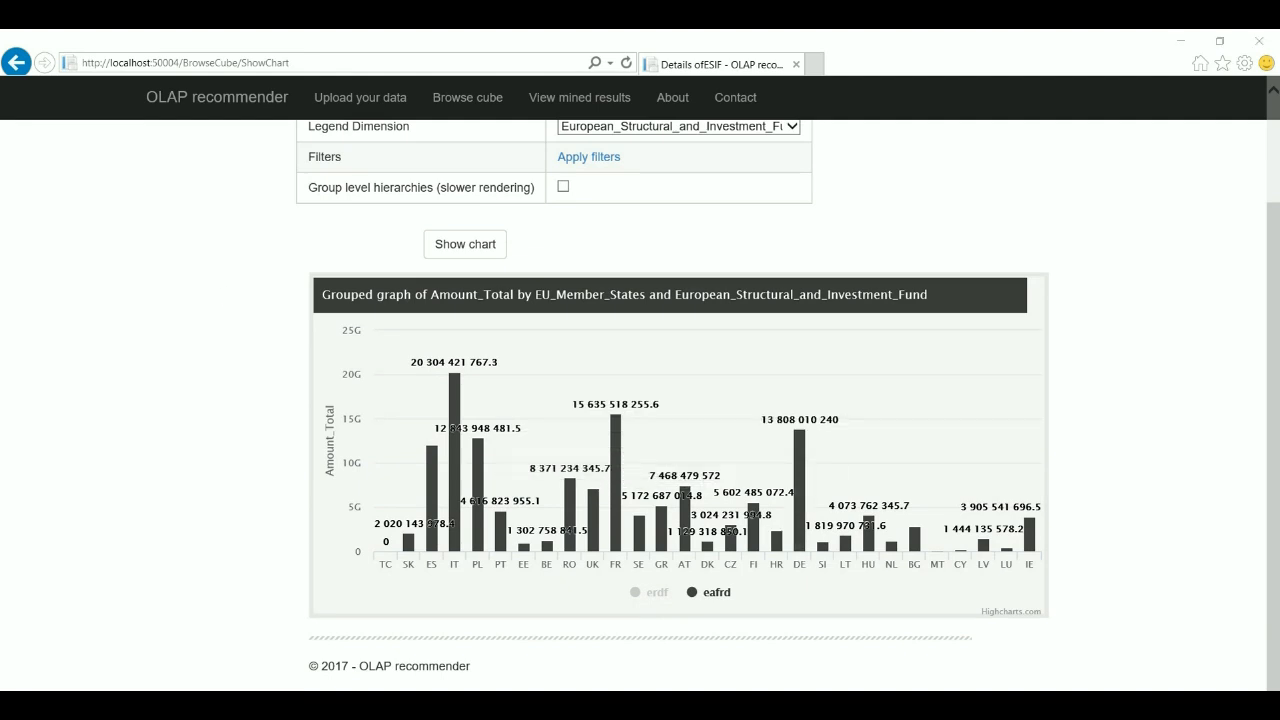
left_click(579, 97)
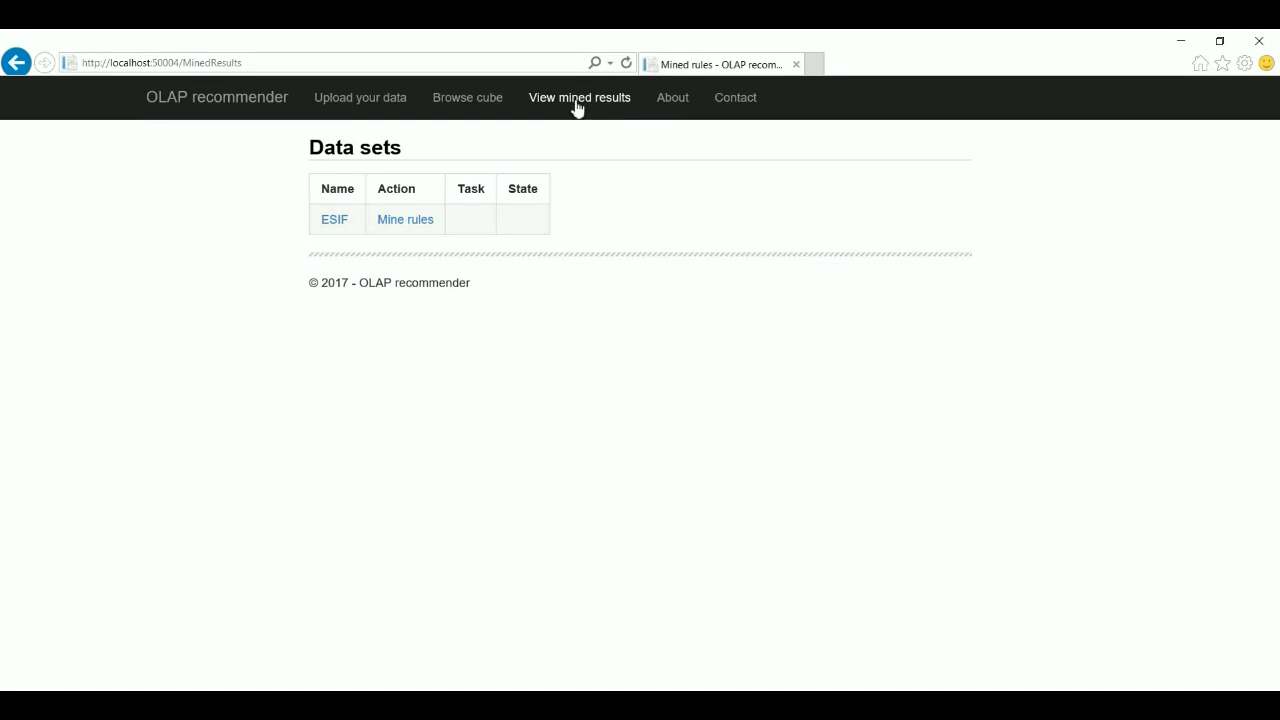
- Set up an ESIF mining task named ESIF_NoCond_3_0,1 with BaseQ 0.1 and Lift 3
left_click(410, 222)
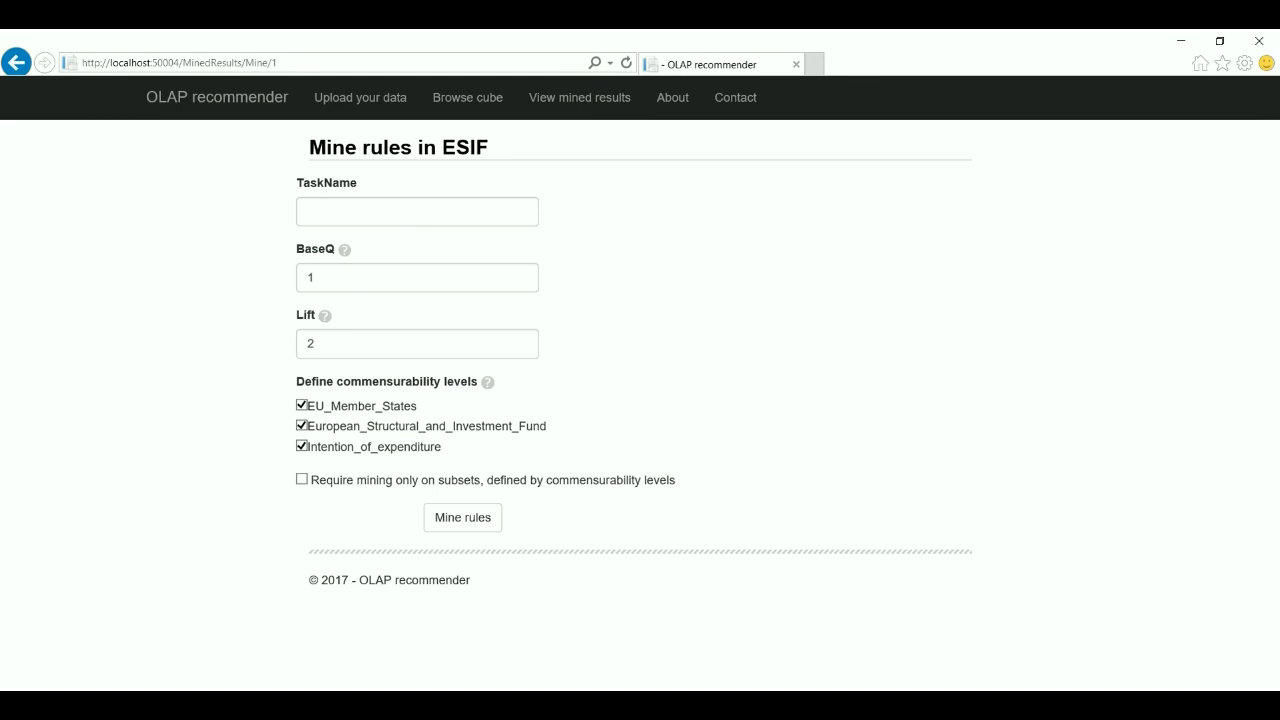
left_click(348, 216)
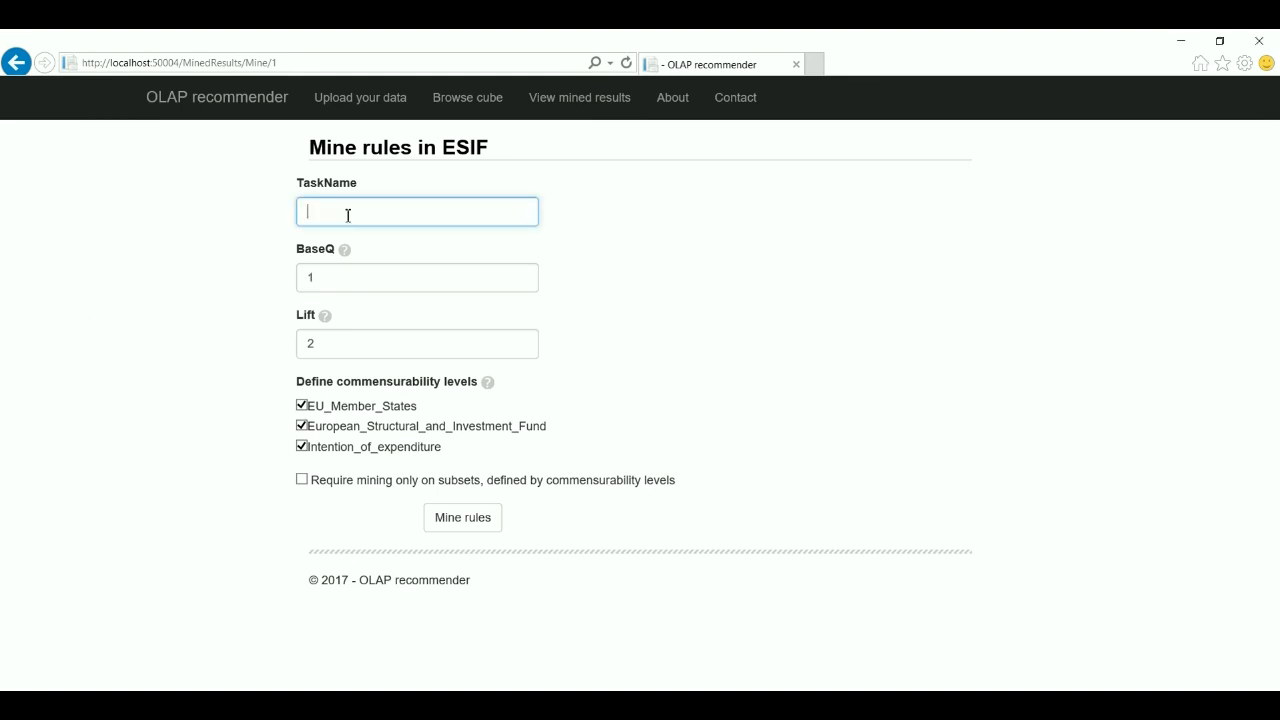
type("ESIF_NoCond_3_0,1")
left_click_drag(331, 277, 279, 277)
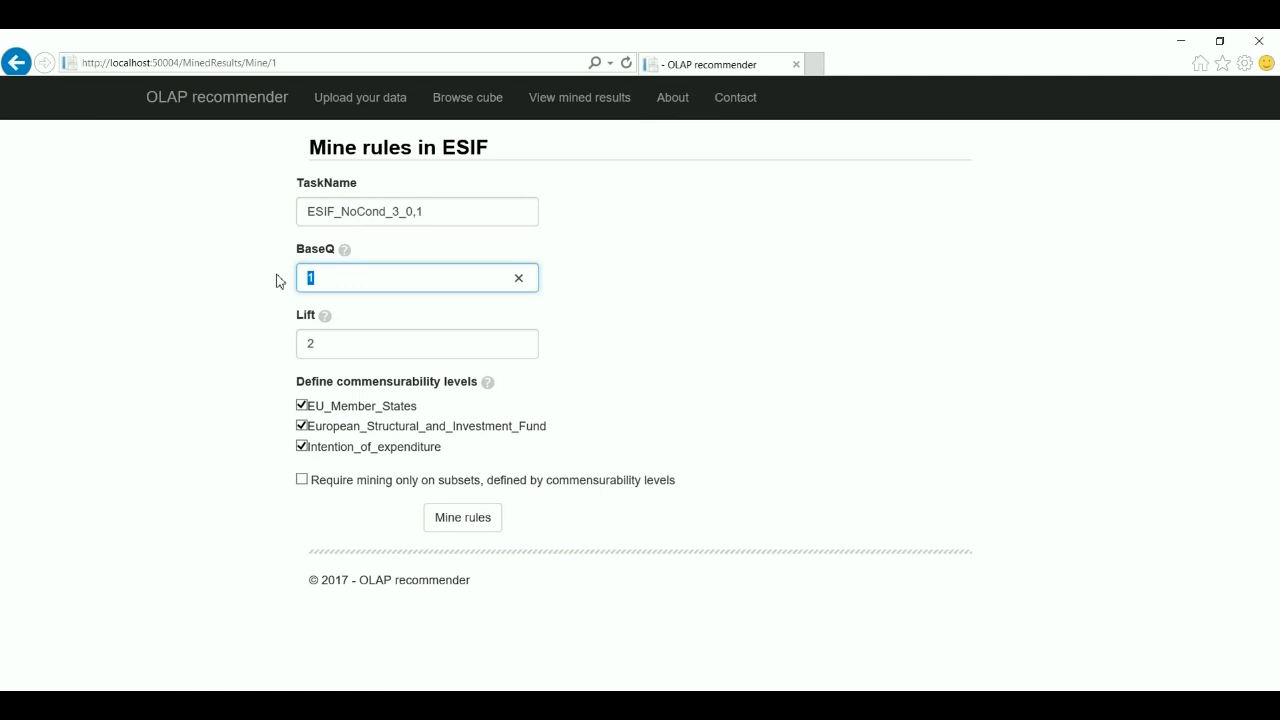
type("0.1")
left_click_drag(343, 343, 294, 351)
type("3")
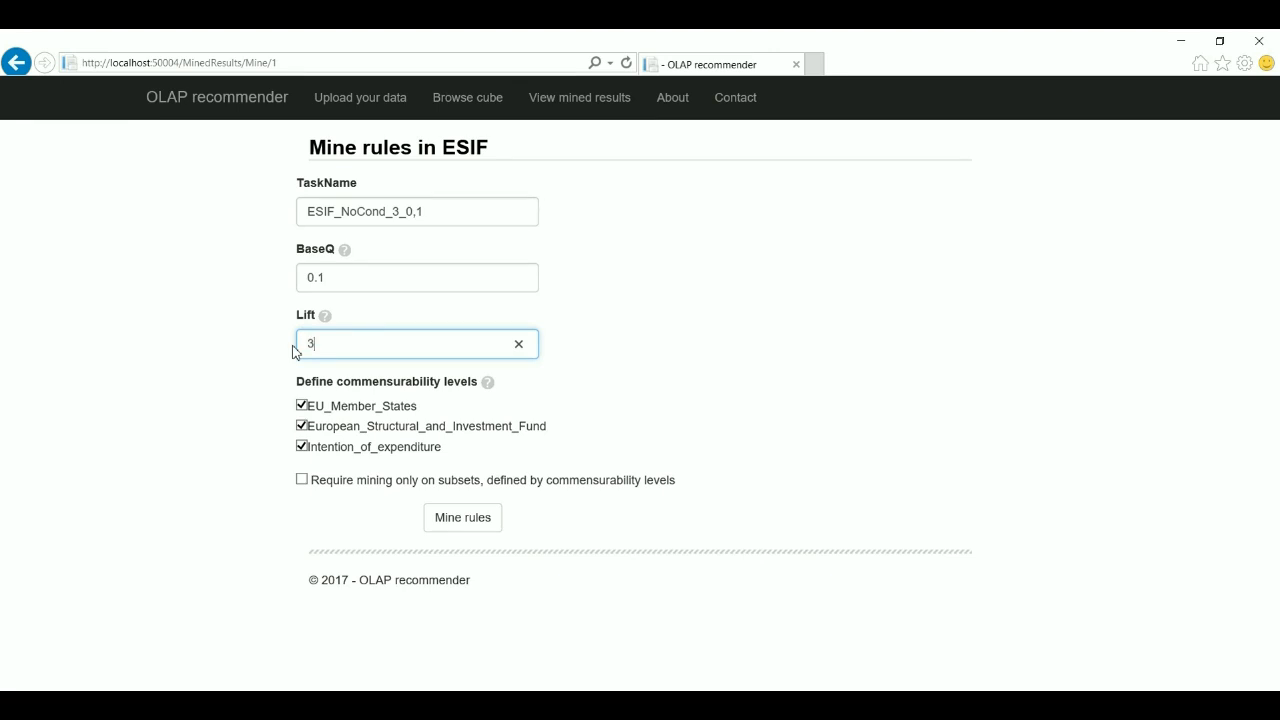
- Uncheck all three commensurability levels and start mining the rules
left_click(302, 406)
left_click(302, 427)
left_click(303, 447)
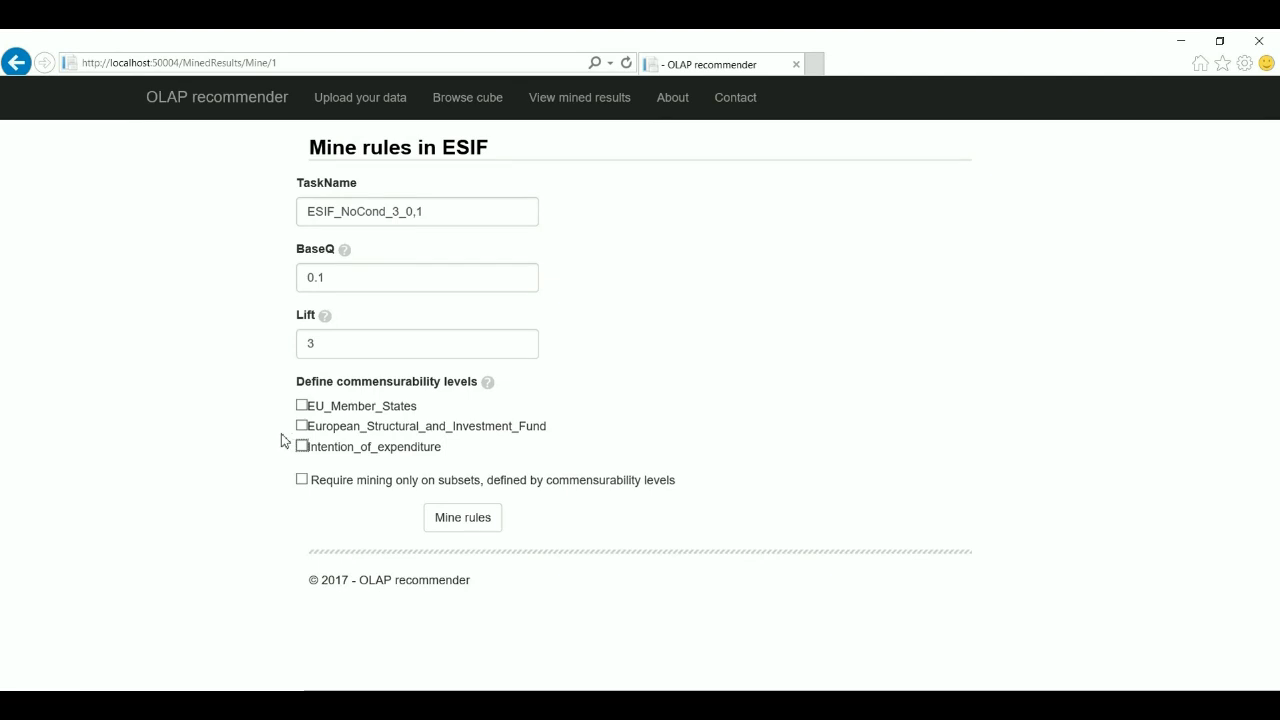
left_click(450, 521)
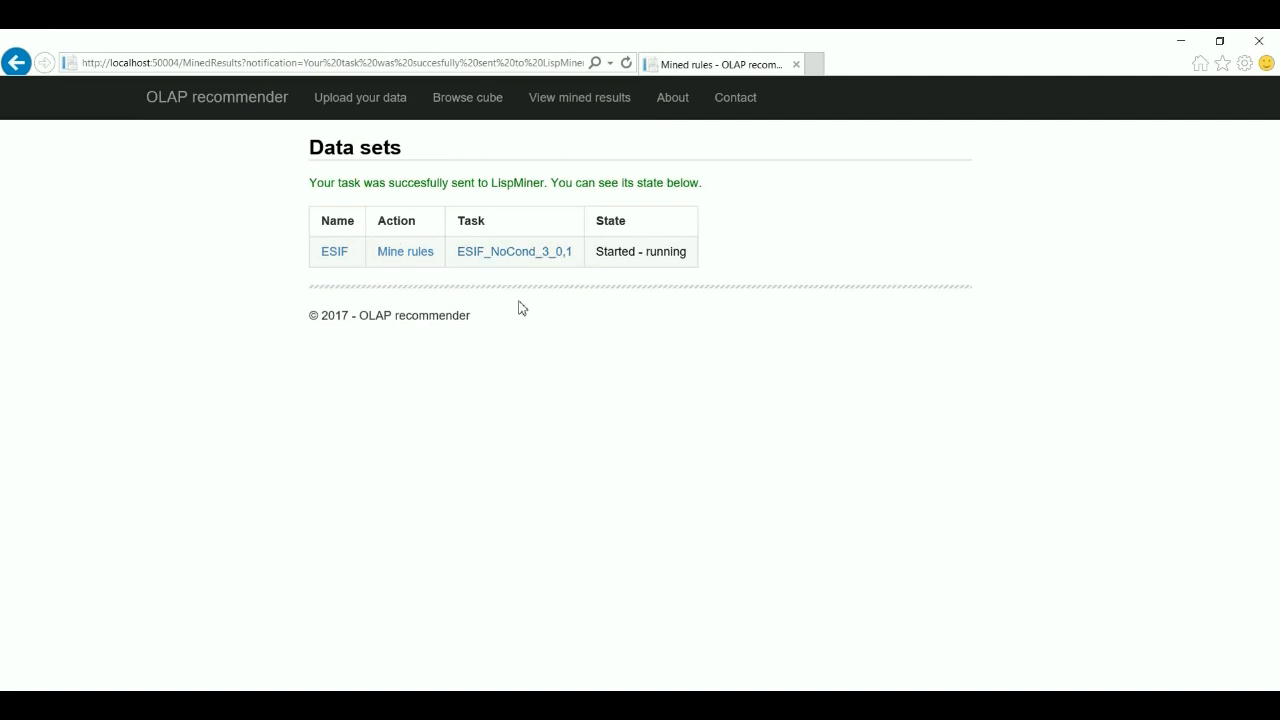
- Select the task's 'Started - running' state text in the mined results list
triple_click(633, 255)
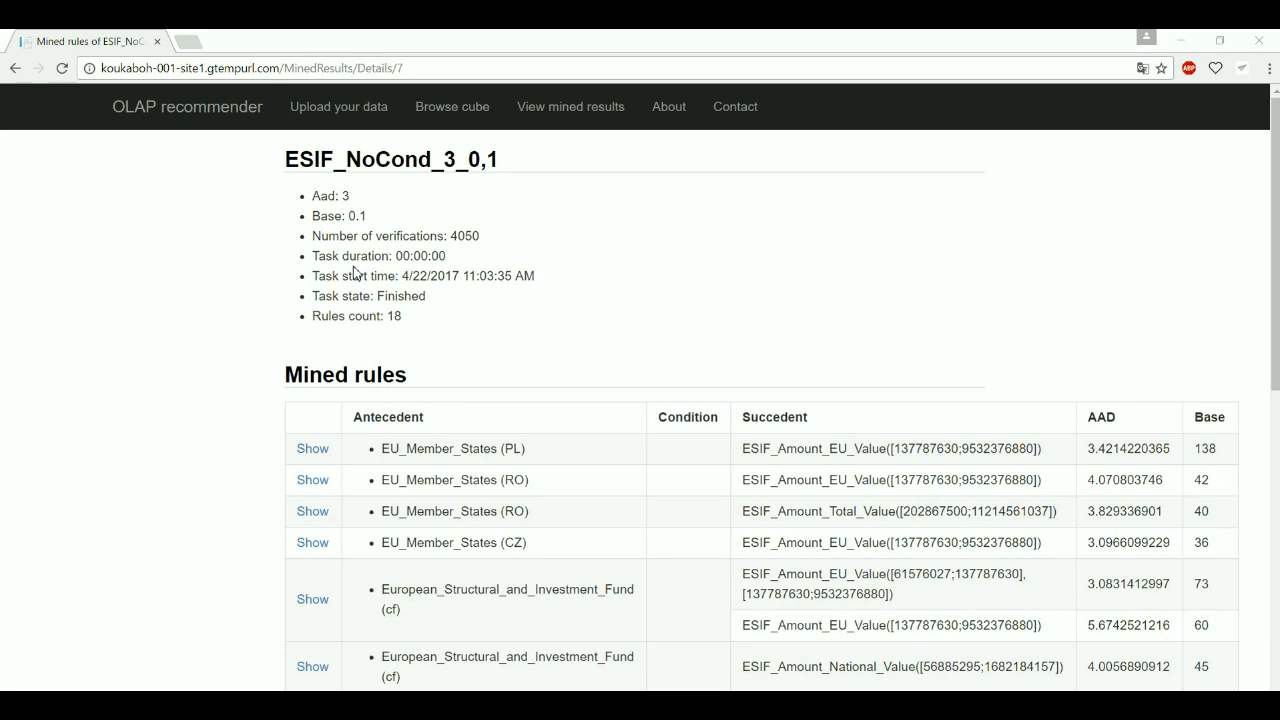
left_click_drag(352, 316, 466, 320)
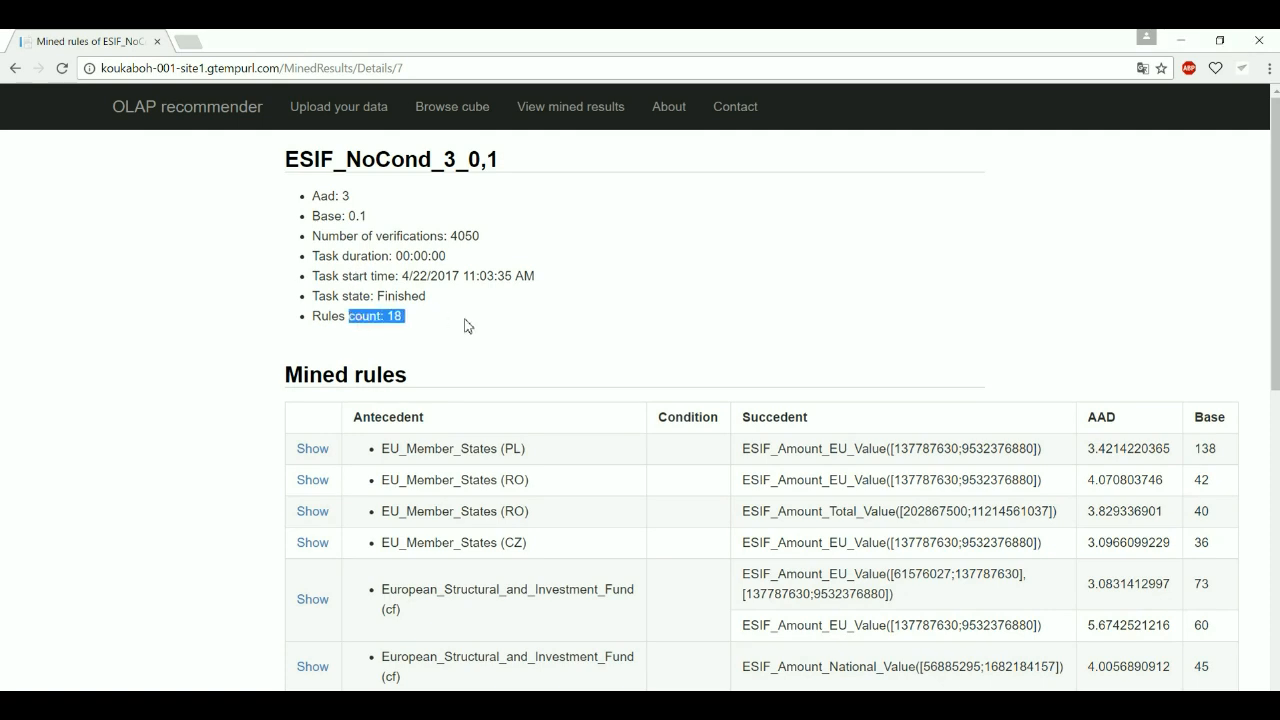
scroll(466, 320, "down", 1)
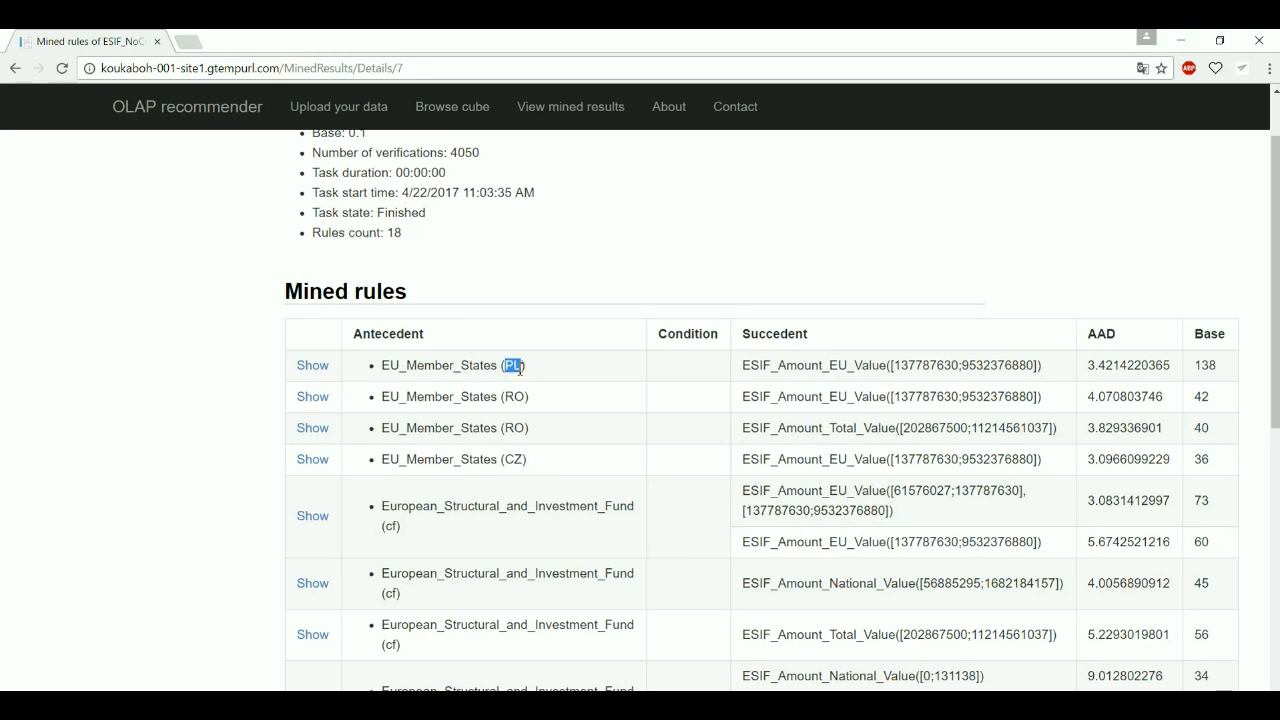
double_click(838, 364)
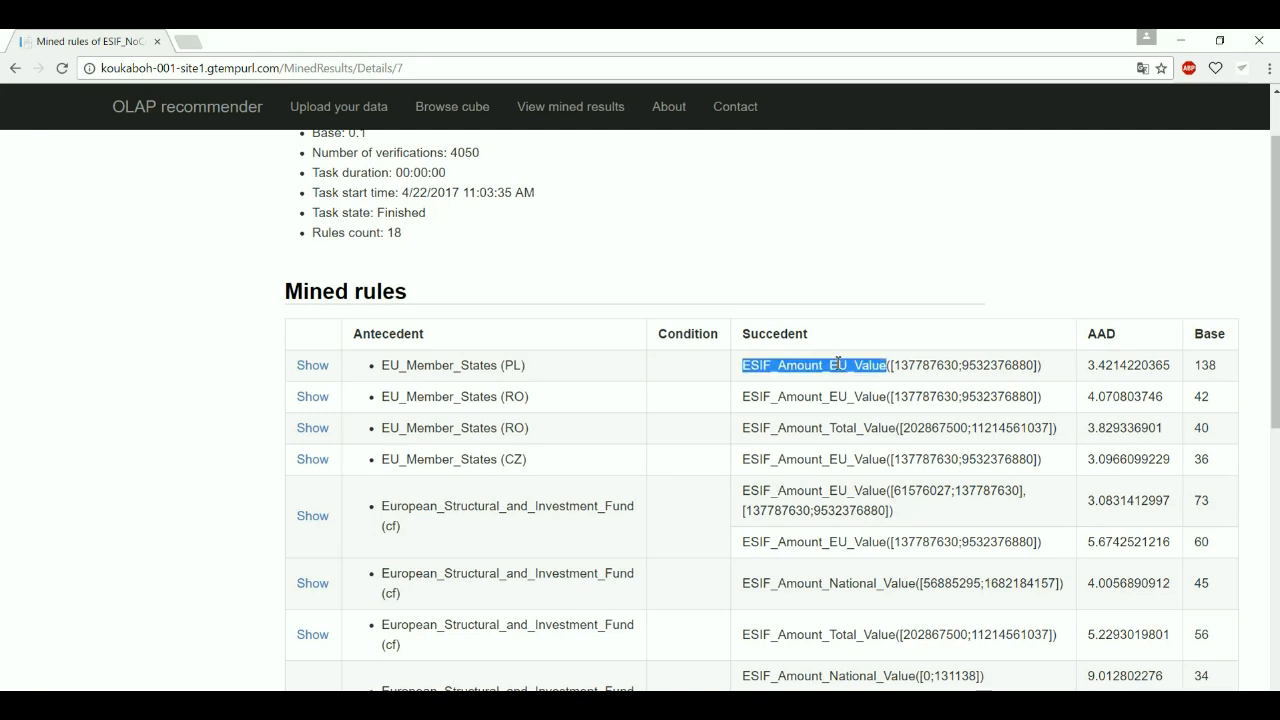
left_click_drag(892, 366, 1008, 367)
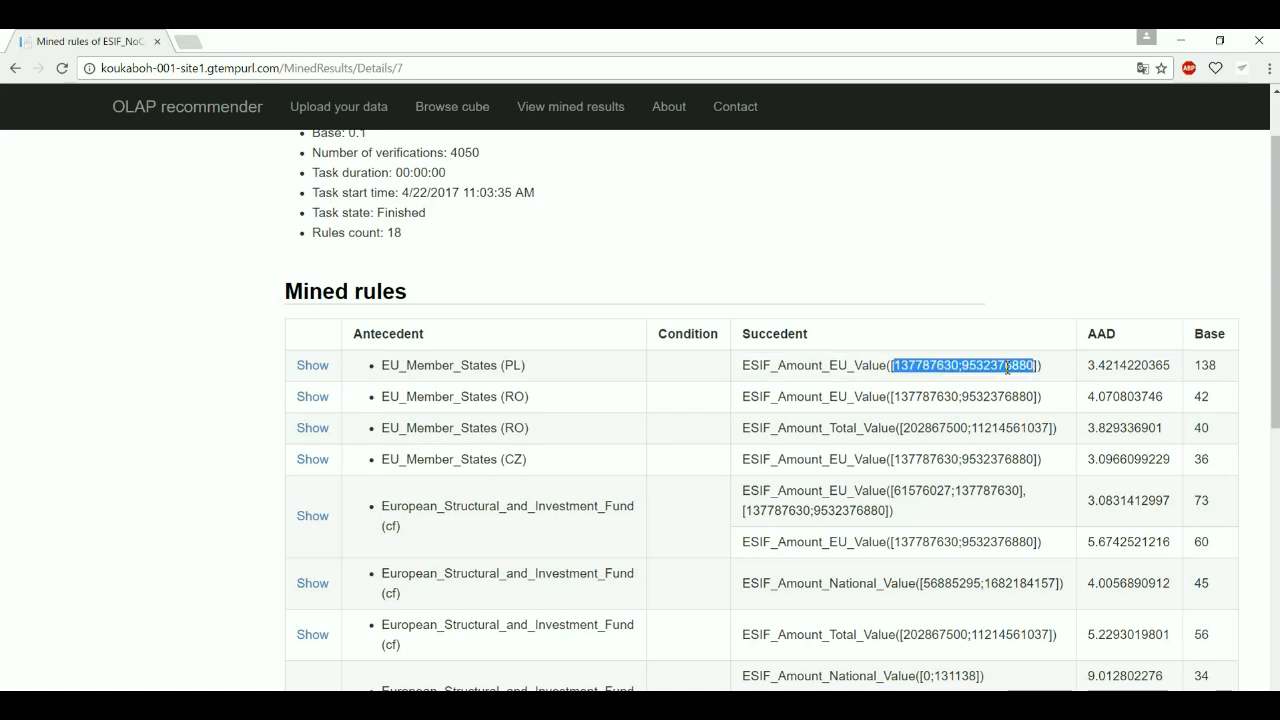
left_click(321, 368)
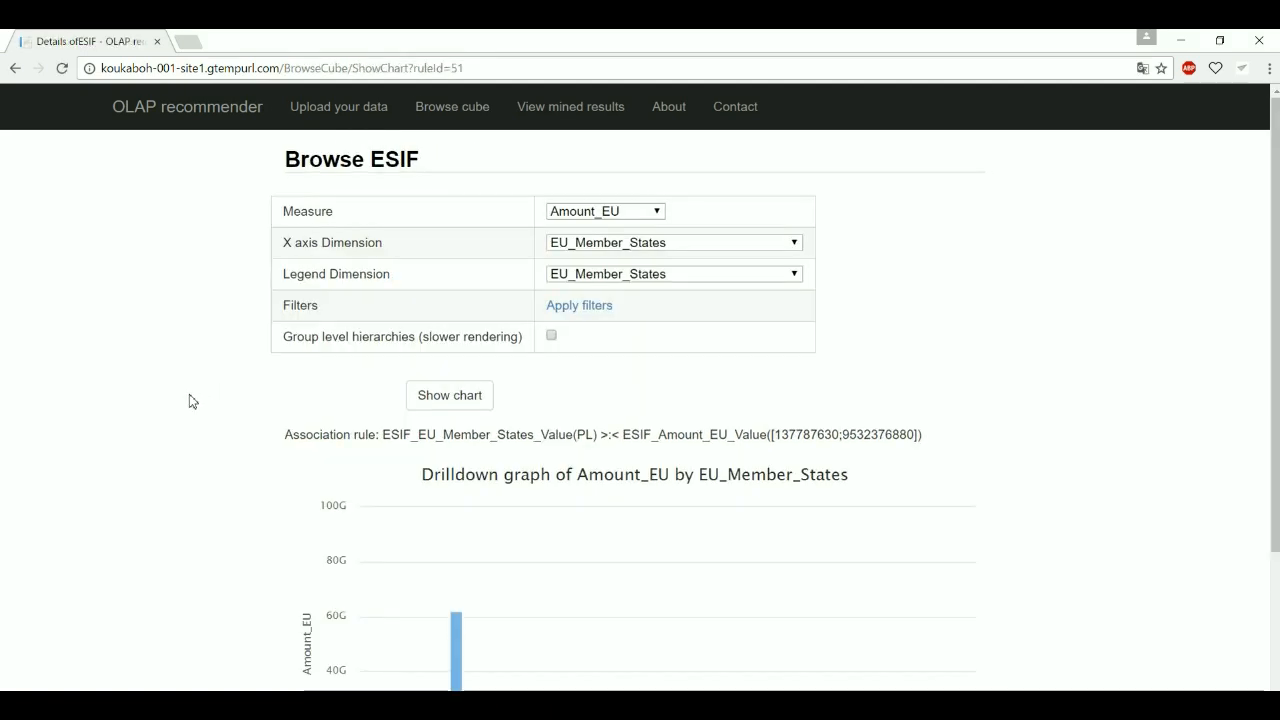
scroll(184, 402, "down", 3)
mouse_move(449, 385)
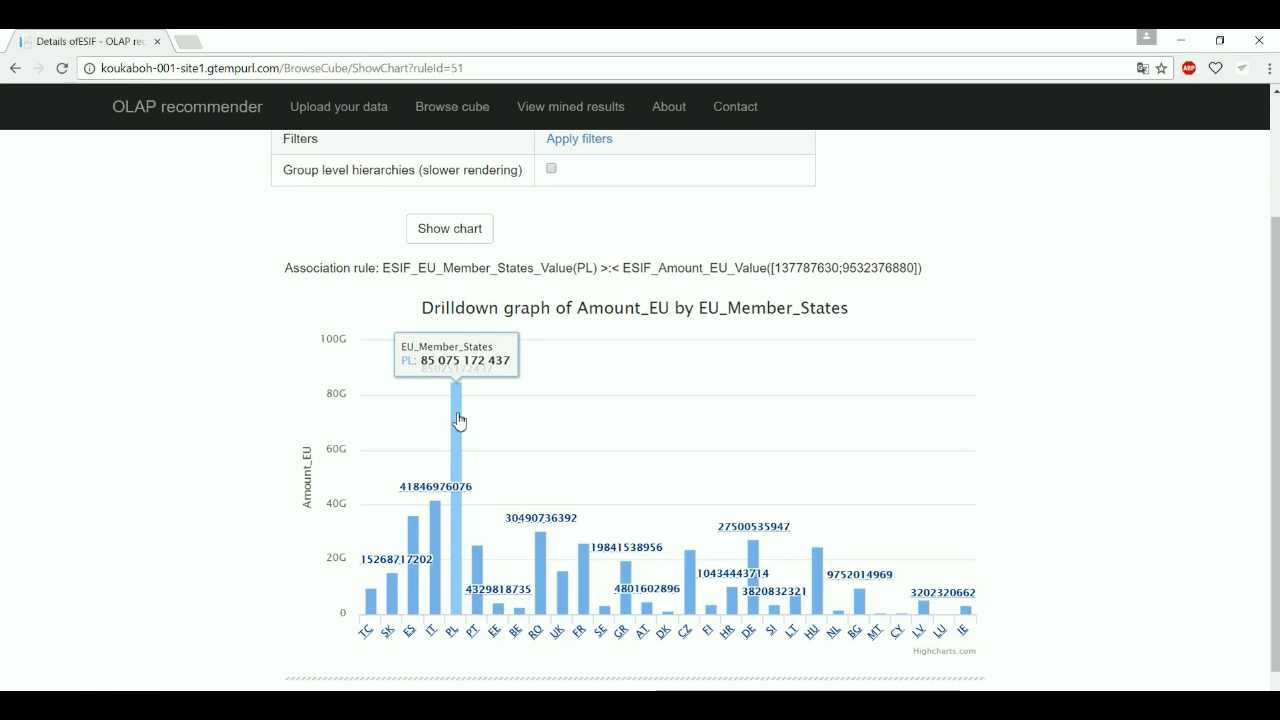
left_click(14, 72)
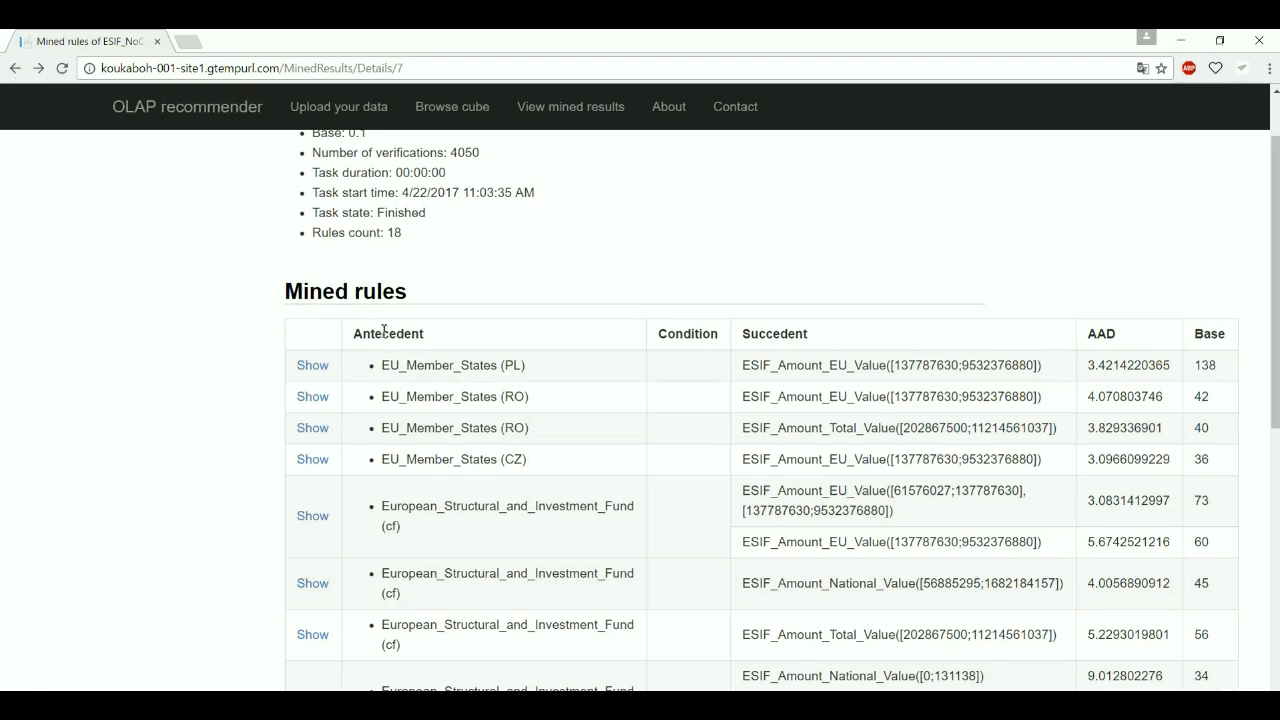
scroll(408, 350, "down", 1)
scroll(408, 350, "down", 3)
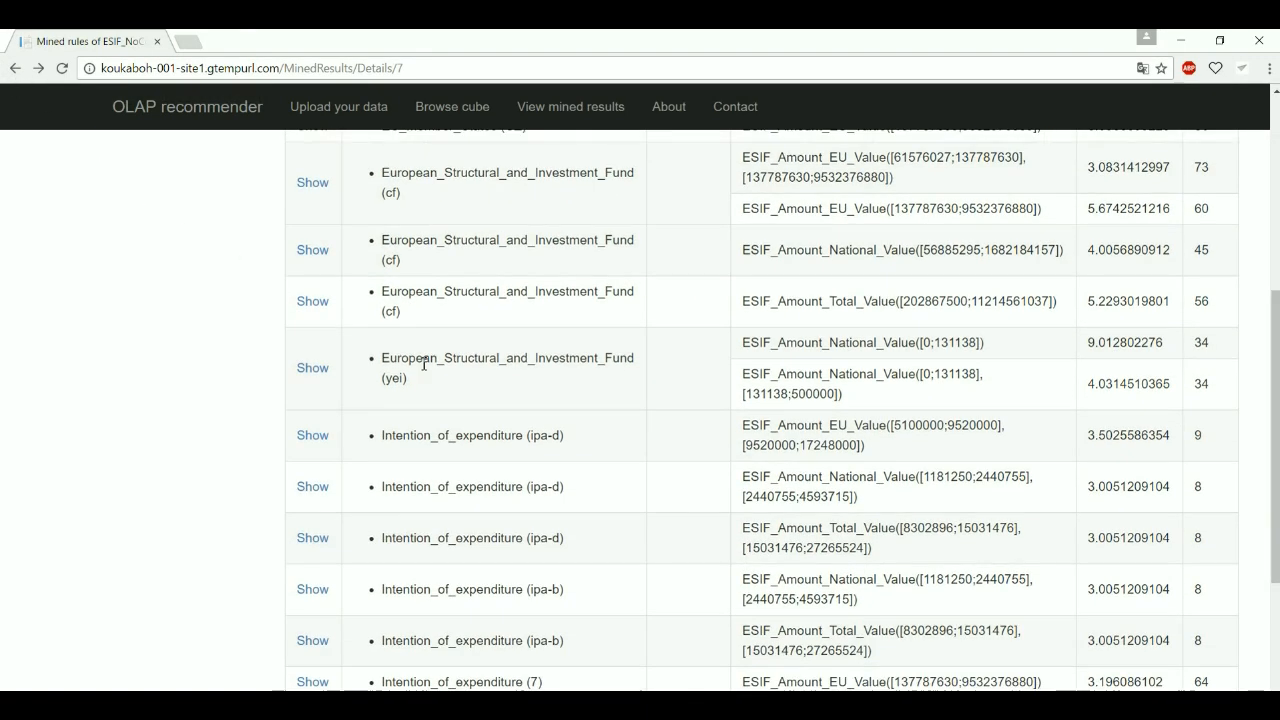
double_click(399, 380)
left_click_drag(922, 375, 977, 345)
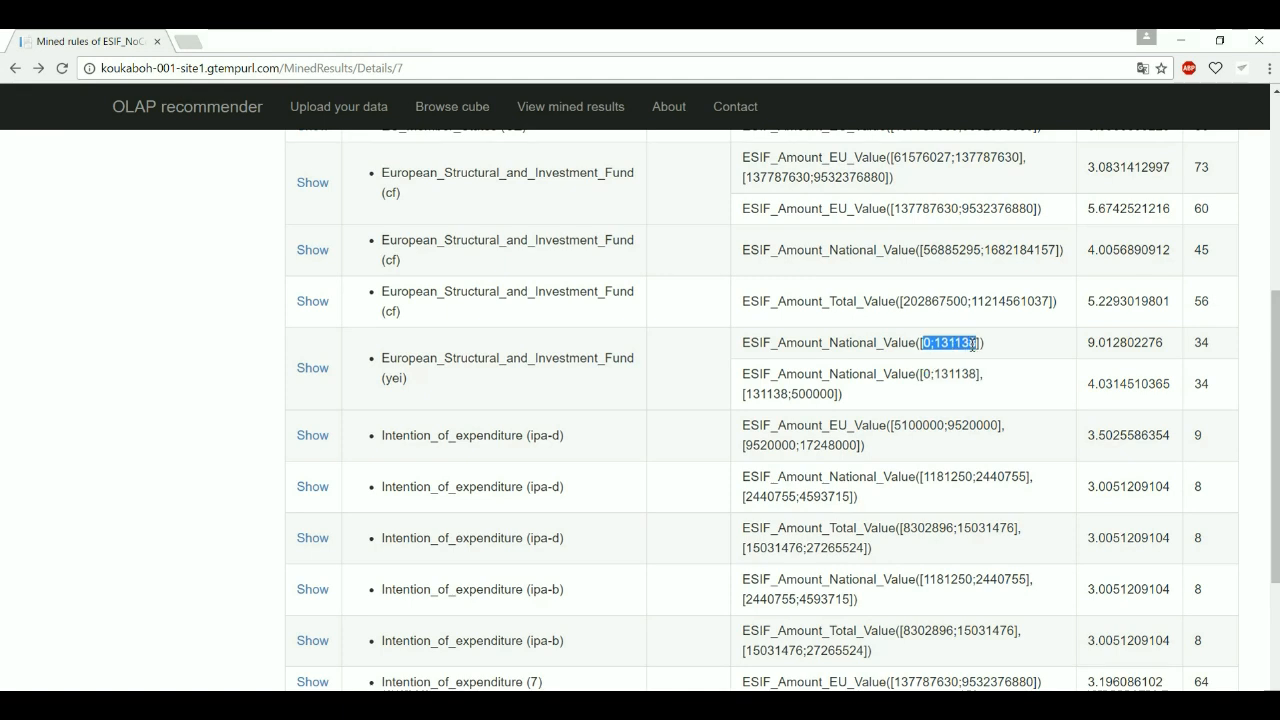
double_click(878, 342)
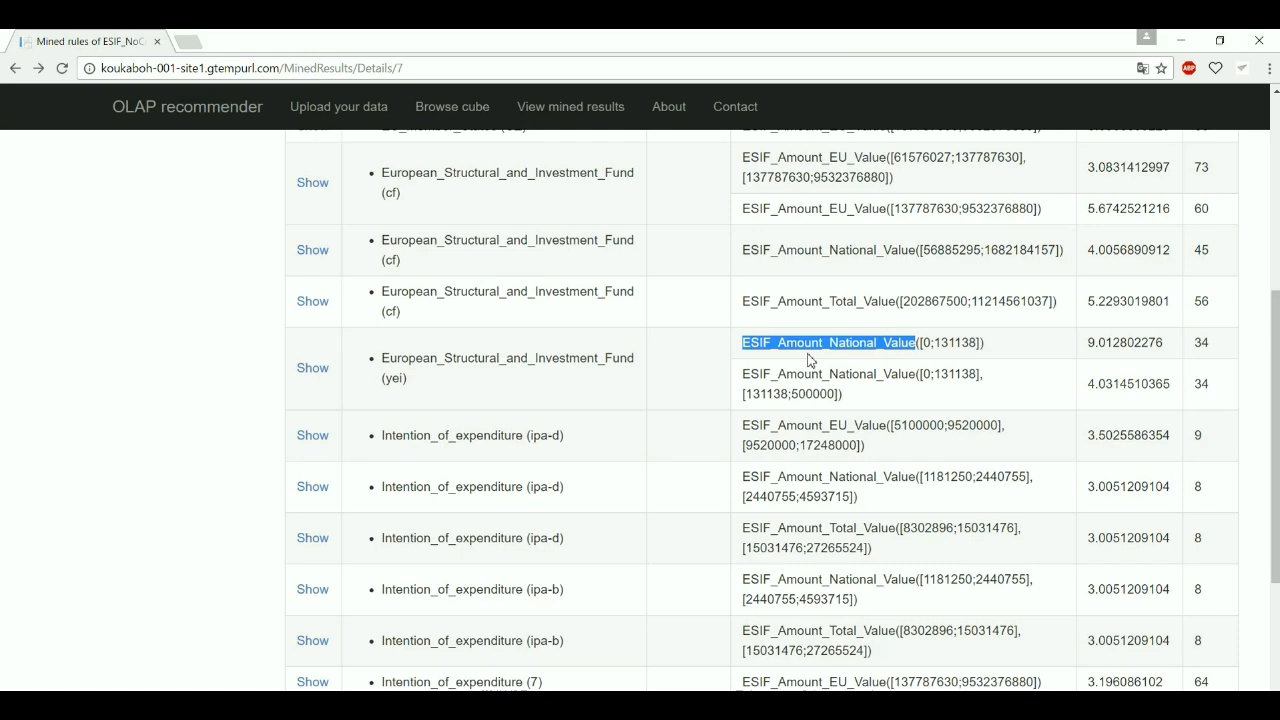
- Show the yei fund rule's drilldown chart and scroll through its Amount_National bars
left_click(309, 372)
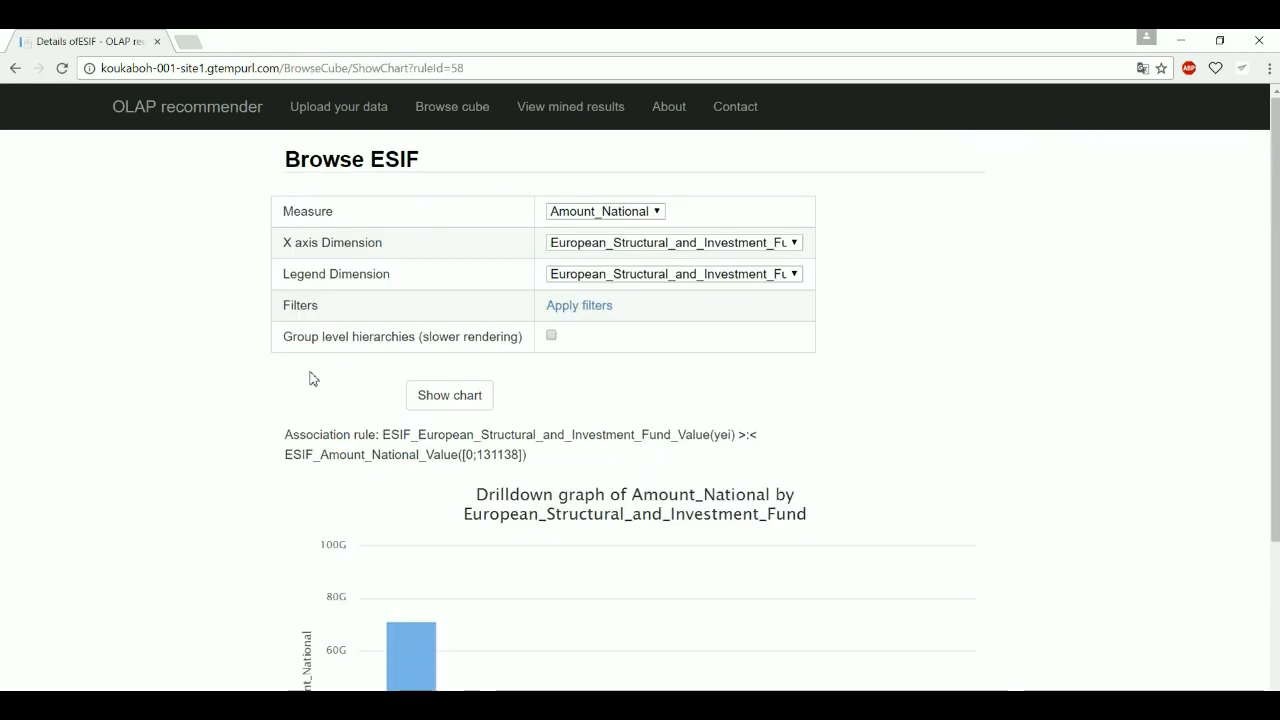
scroll(310, 378, "down", 3)
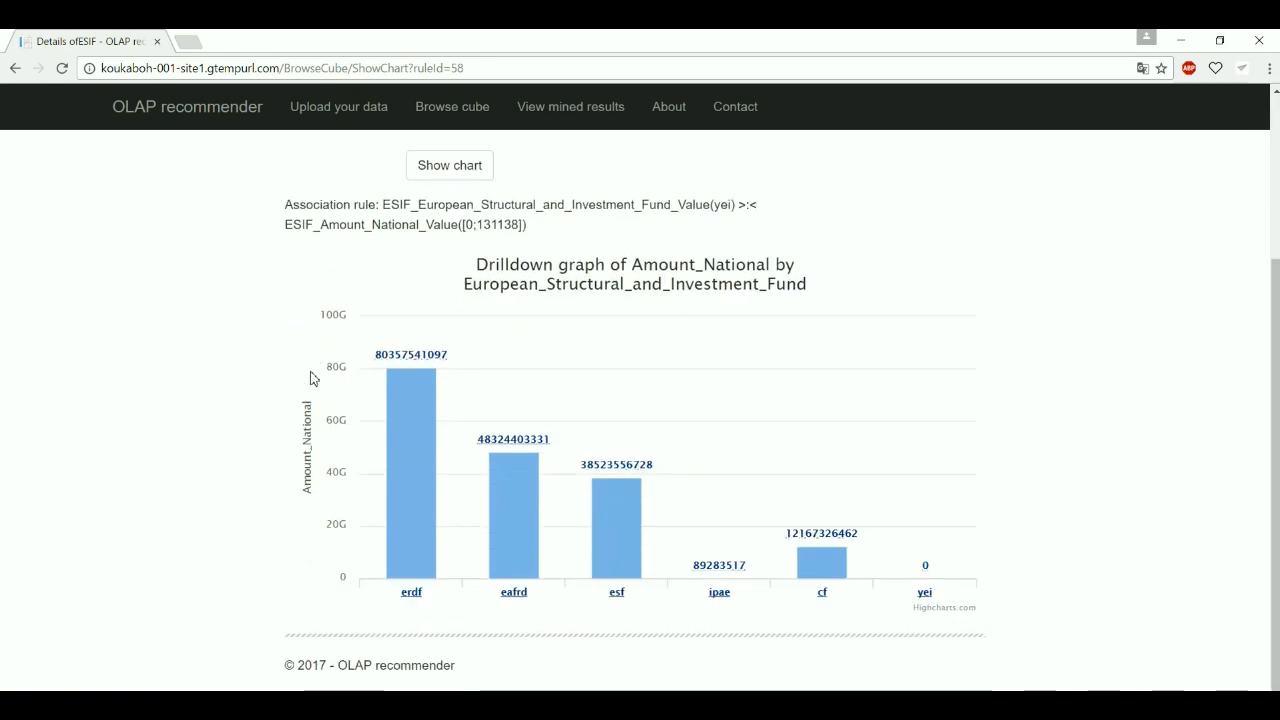
mouse_move(928, 574)
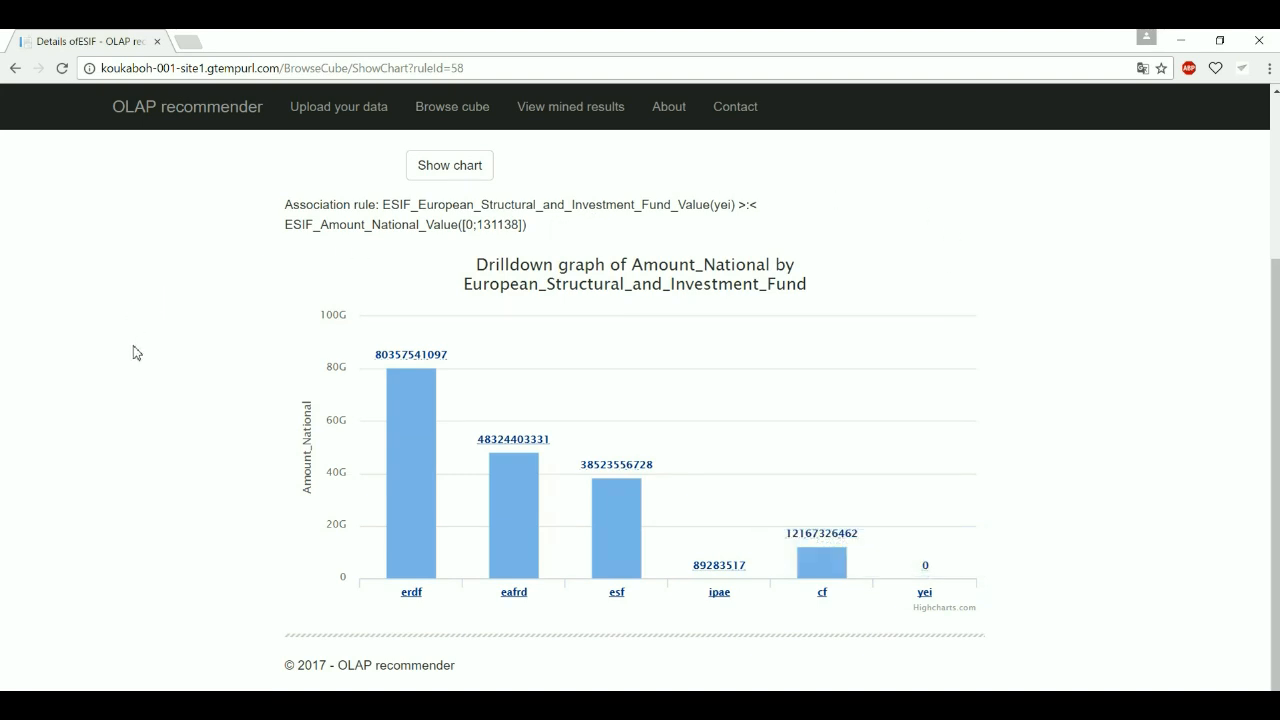
scroll(125, 360, "up", 3)
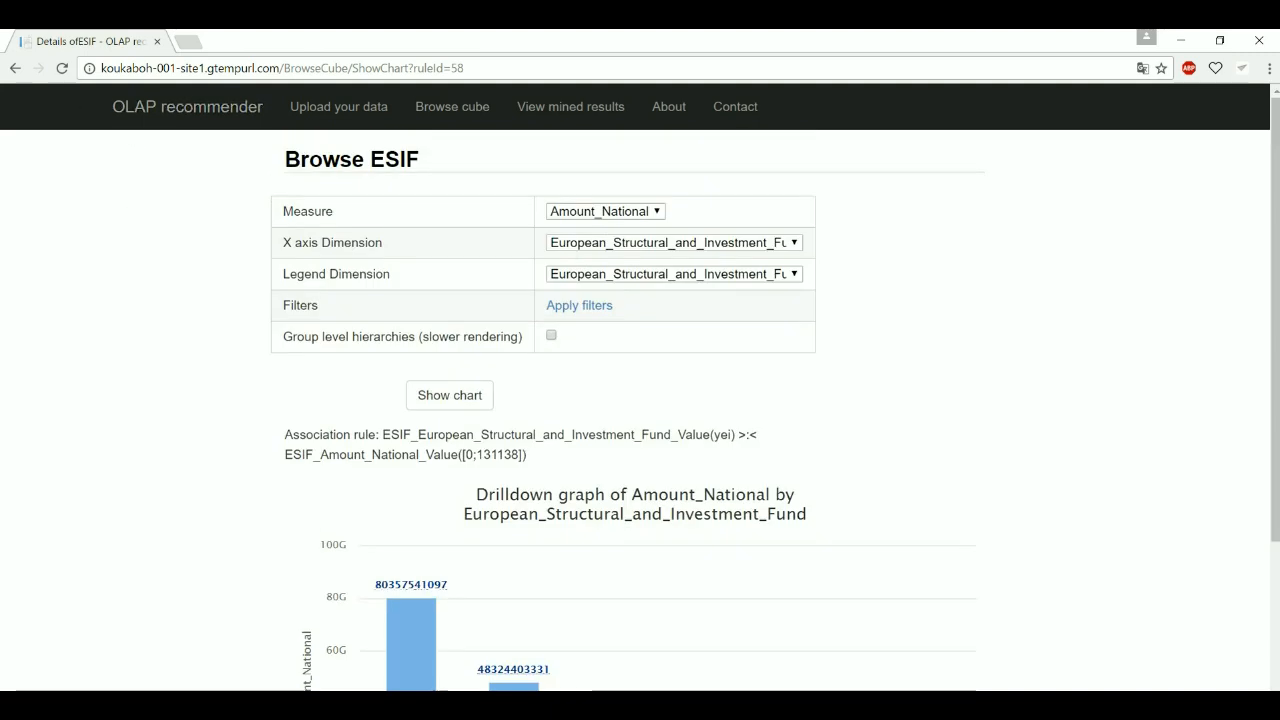